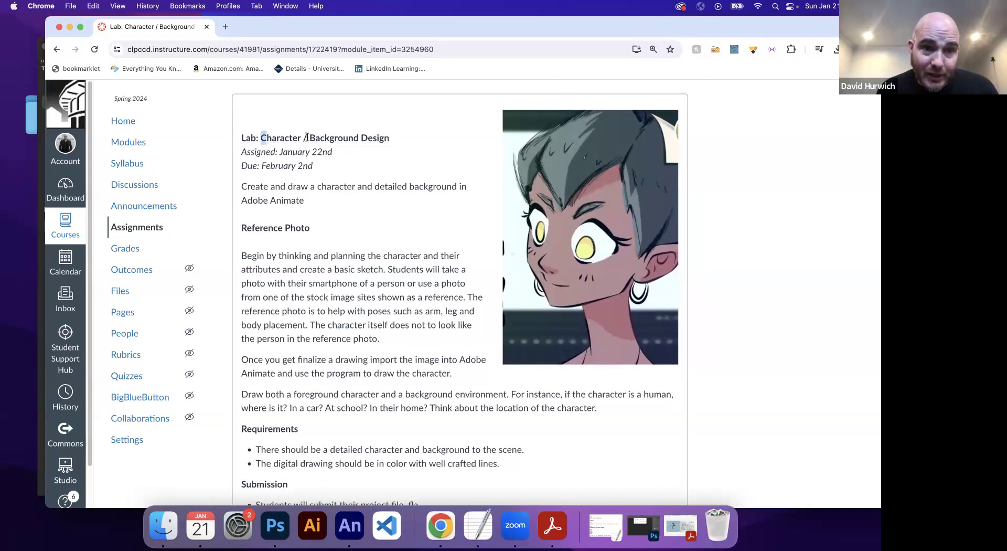
Step: Highlight the lab title and the requirement lines on colour and lines, then switch to Animate
{"action": "left_click_drag", "start_coordinate": [261, 138], "coordinate": [390, 143]}
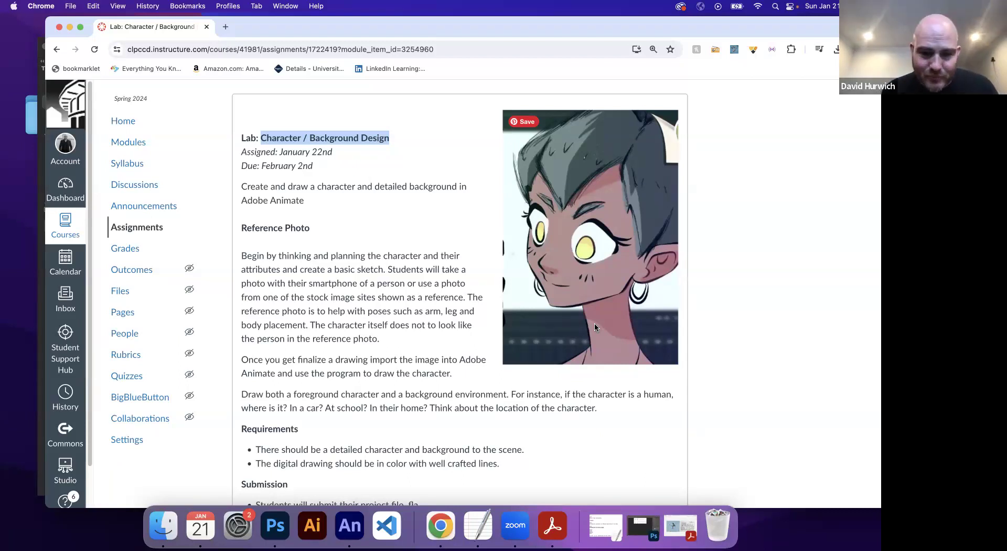
{"action": "scroll", "coordinate": [423, 341], "scroll_direction": "down", "scroll_amount": 3}
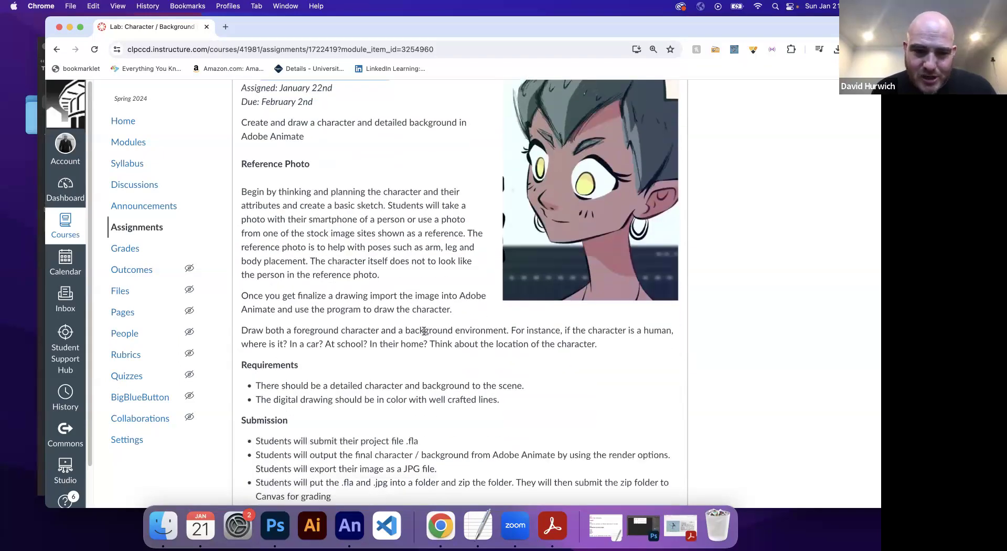
{"action": "triple_click", "coordinate": [355, 381]}
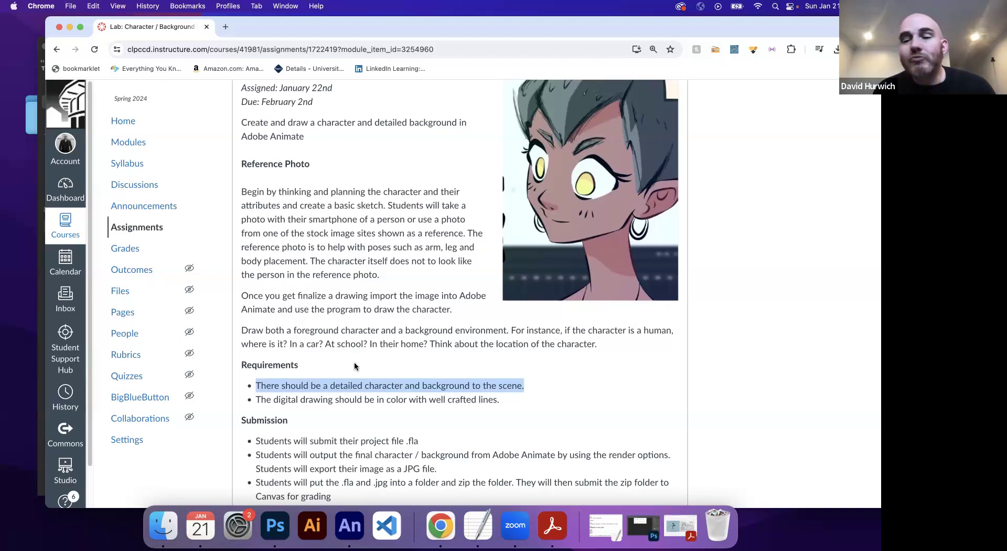
{"action": "triple_click", "coordinate": [331, 392]}
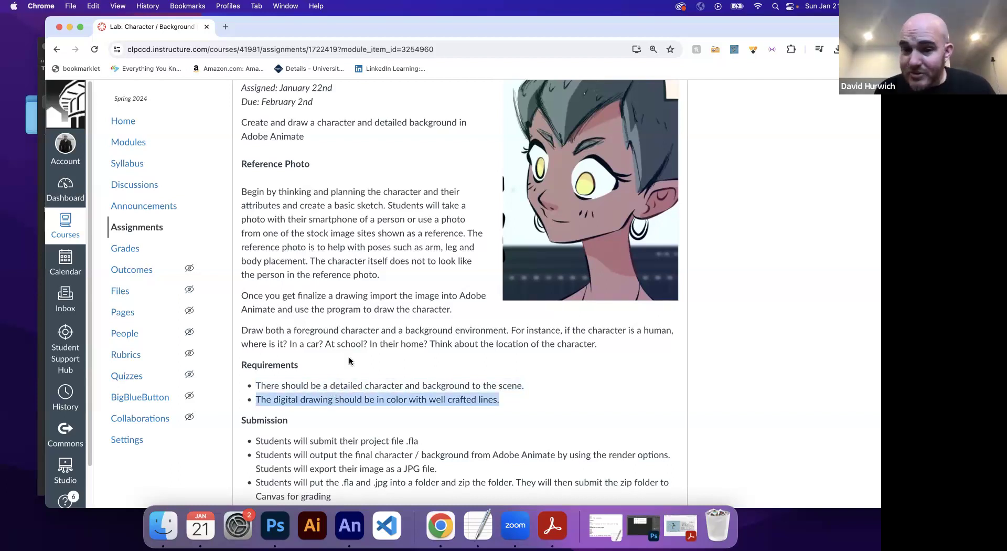
{"action": "left_click", "coordinate": [350, 524]}
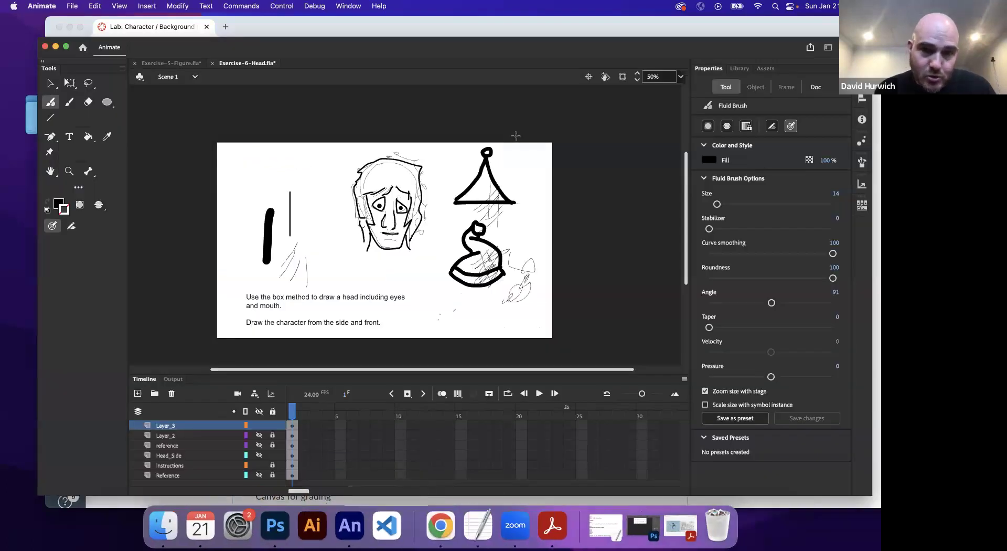
Step: Fill the triangle hat shape pale yellow with the Paint Bucket, undoing the recoloured strokes
{"action": "left_click", "coordinate": [54, 204]}
{"action": "left_click", "coordinate": [85, 247]}
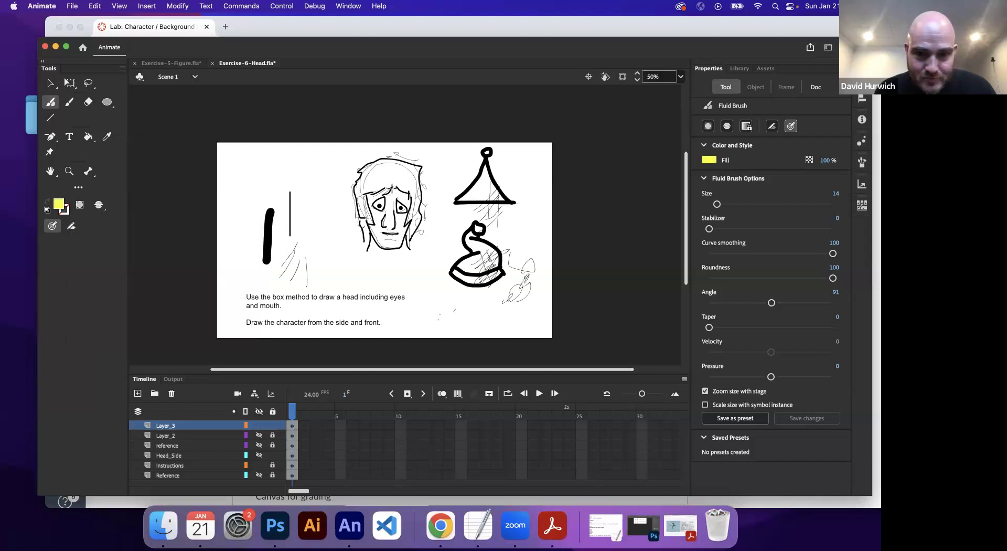
{"action": "left_click", "coordinate": [88, 136]}
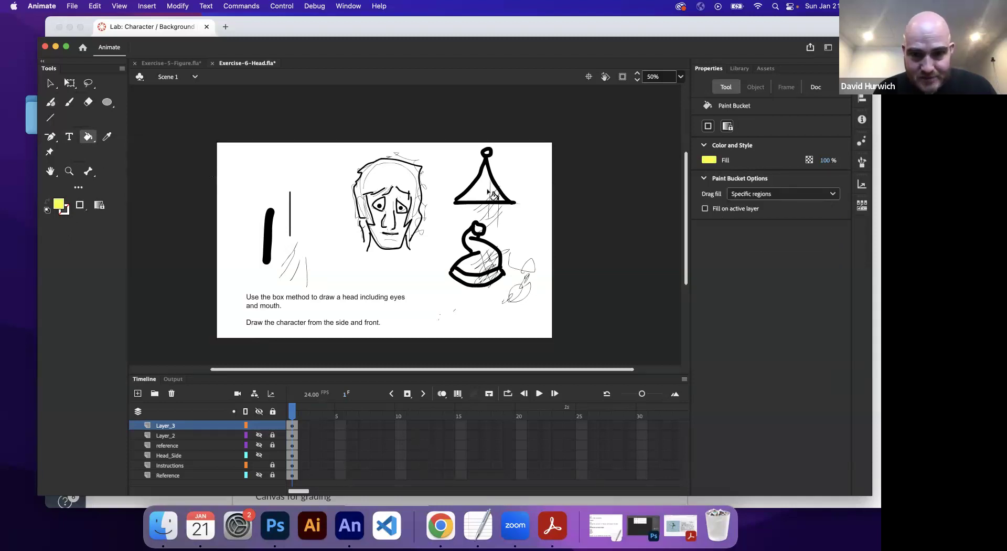
{"action": "left_click", "coordinate": [490, 193]}
{"action": "left_click", "coordinate": [496, 200]}
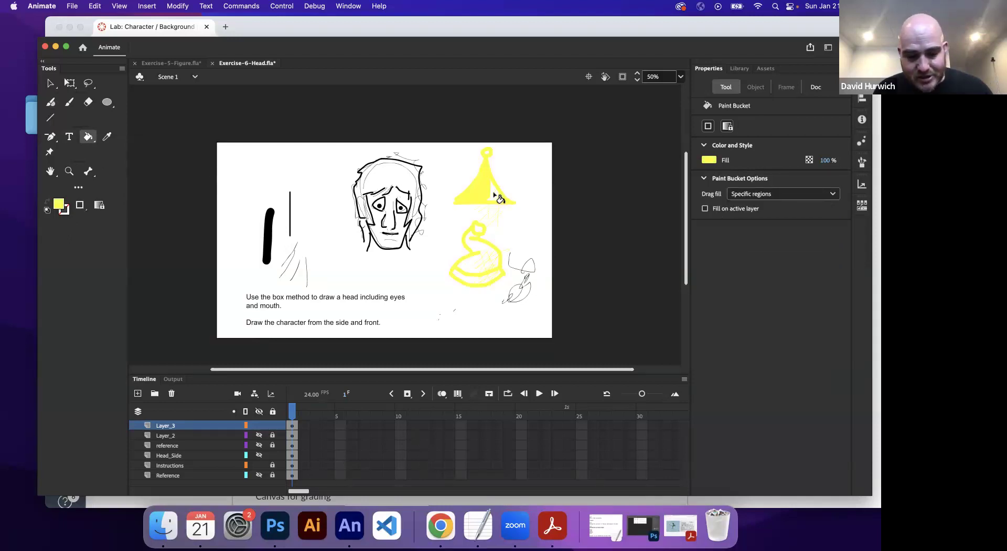
{"action": "key", "text": "super+z"}
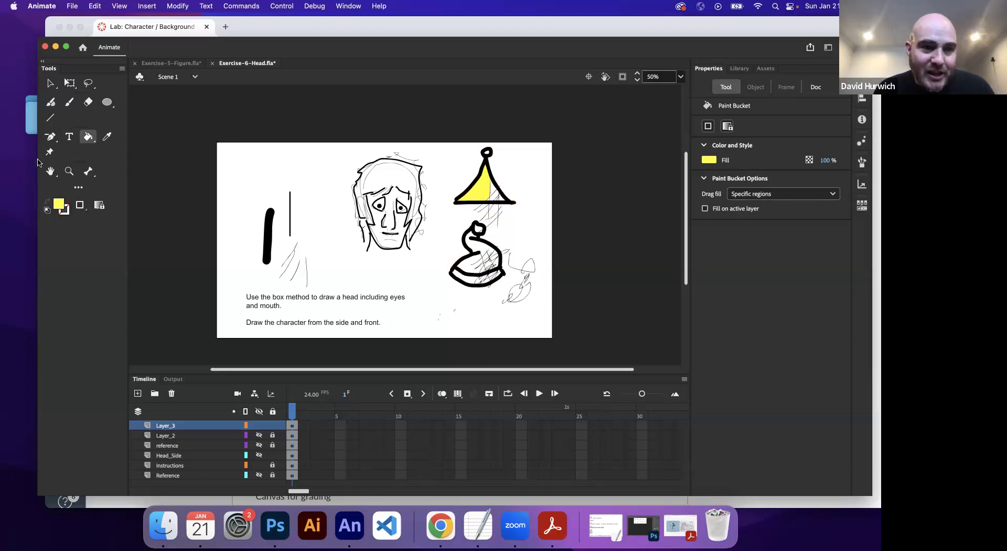
Step: Erase the stray hatch lines inside the lower hat shape with a slightly larger eraser
{"action": "left_click", "coordinate": [87, 102]}
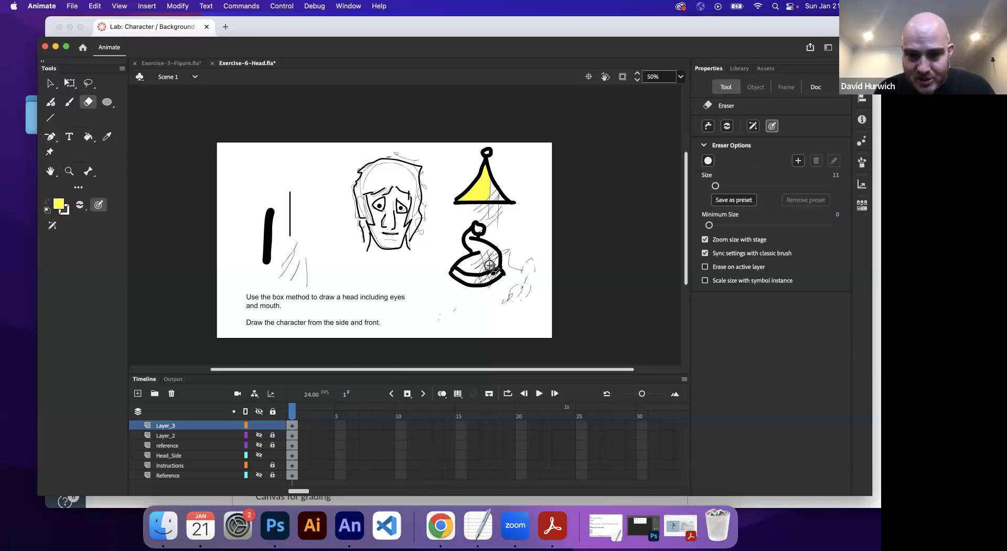
{"action": "key", "text": "bracketright"}
{"action": "key", "text": "bracketright"}
{"action": "key", "text": "bracketright"}
{"action": "key", "text": "bracketright"}
{"action": "key", "text": "bracketright"}
{"action": "key", "text": "bracketright"}
{"action": "key", "text": "bracketright"}
{"action": "key", "text": "bracketright"}
{"action": "key", "text": "bracketright"}
{"action": "key", "text": "bracketright"}
{"action": "key", "text": "bracketright"}
{"action": "key", "text": "bracketright"}
{"action": "key", "text": "bracketright"}
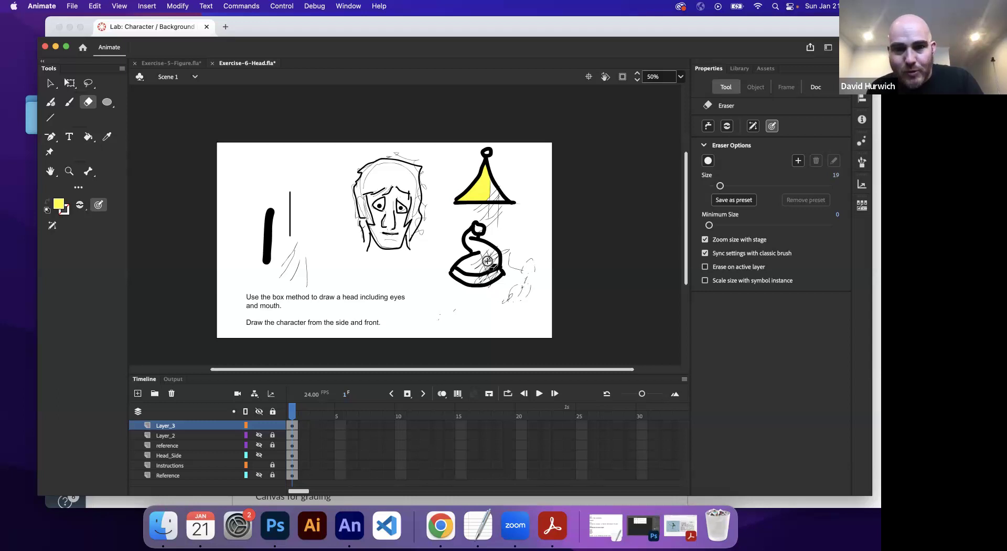
{"action": "key", "text": "super+equal"}
{"action": "key", "text": "super+equal"}
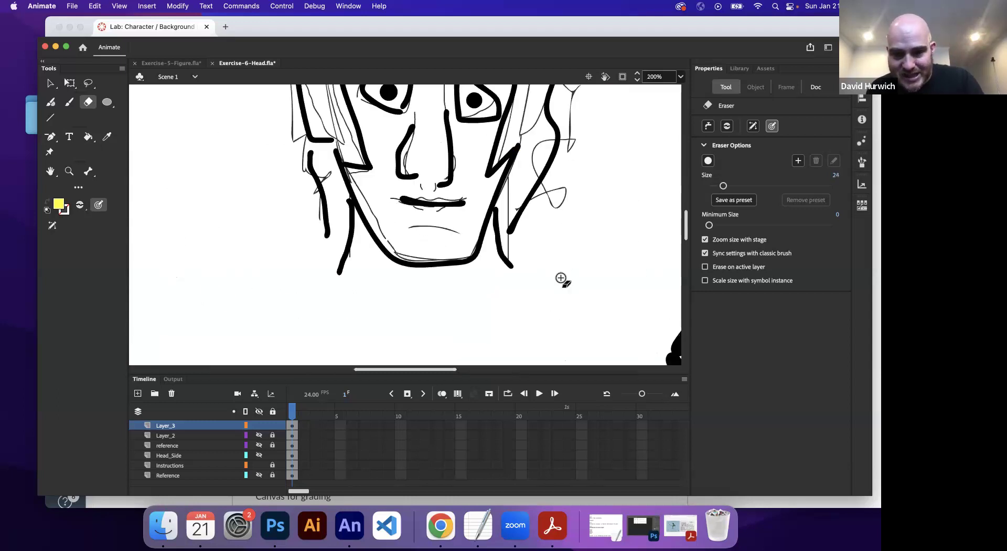
{"action": "left_click_drag", "start_coordinate": [555, 265], "coordinate": [147, 240]}
{"action": "mouse_move", "coordinate": [381, 294]}
{"action": "left_mouse_down"}
{"action": "mouse_move", "coordinate": [364, 309]}
{"action": "mouse_move", "coordinate": [420, 251]}
{"action": "mouse_move", "coordinate": [431, 279]}
{"action": "mouse_move", "coordinate": [444, 264]}
{"action": "mouse_move", "coordinate": [445, 294]}
{"action": "mouse_move", "coordinate": [450, 280]}
{"action": "mouse_move", "coordinate": [440, 302]}
{"action": "mouse_move", "coordinate": [399, 317]}
{"action": "mouse_move", "coordinate": [450, 299]}
{"action": "mouse_move", "coordinate": [442, 309]}
{"action": "mouse_move", "coordinate": [390, 326]}
{"action": "mouse_move", "coordinate": [443, 255]}
{"action": "mouse_move", "coordinate": [461, 281]}
{"action": "mouse_move", "coordinate": [494, 232]}
{"action": "mouse_move", "coordinate": [504, 257]}
{"action": "mouse_move", "coordinate": [510, 245]}
{"action": "mouse_move", "coordinate": [511, 305]}
{"action": "mouse_move", "coordinate": [574, 325]}
{"action": "mouse_move", "coordinate": [591, 309]}
{"action": "mouse_move", "coordinate": [589, 364]}
{"action": "mouse_move", "coordinate": [590, 296]}
{"action": "mouse_move", "coordinate": [560, 323]}
{"action": "mouse_move", "coordinate": [472, 224]}
{"action": "mouse_move", "coordinate": [495, 254]}
{"action": "left_mouse_up"}
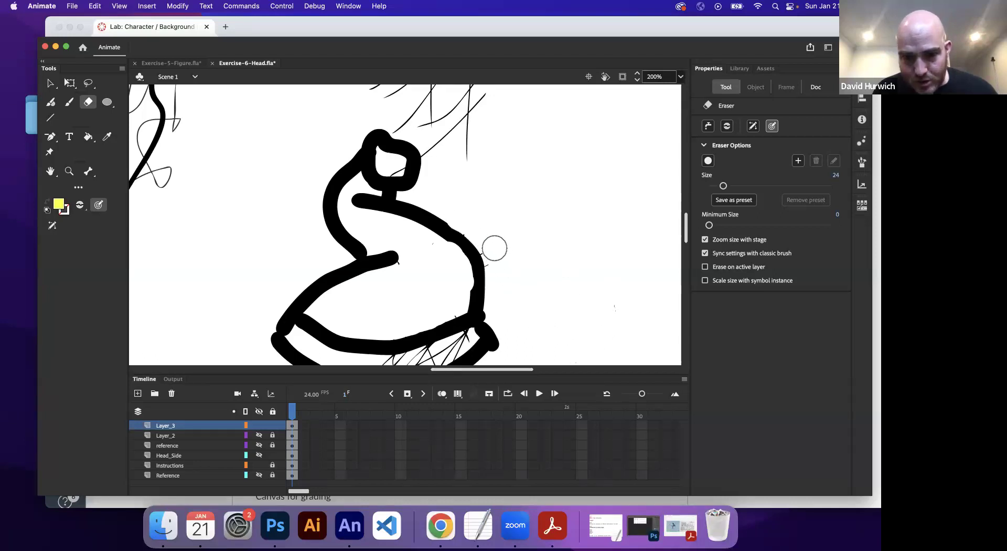
{"action": "left_click_drag", "start_coordinate": [406, 167], "coordinate": [394, 162]}
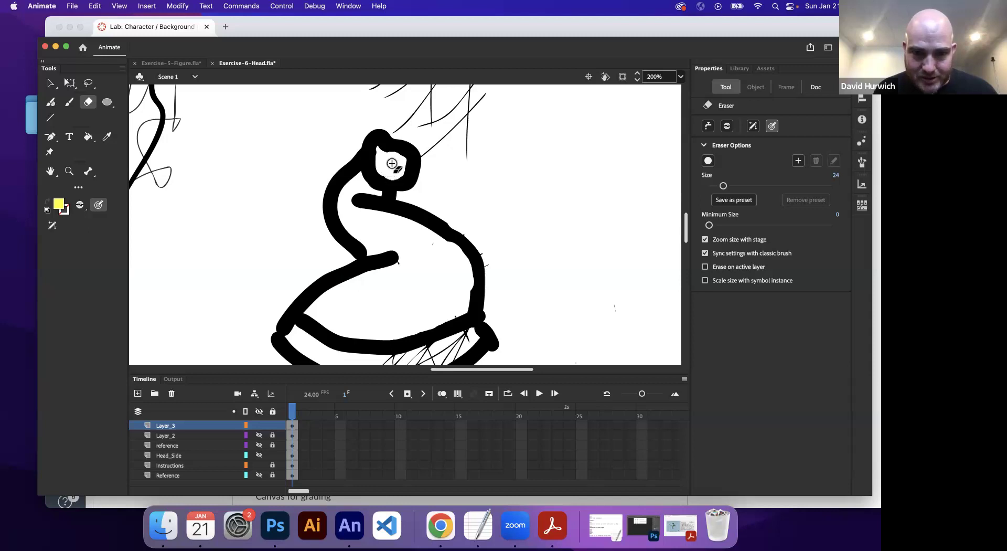
{"action": "mouse_move", "coordinate": [448, 111]}
{"action": "left_mouse_down"}
{"action": "mouse_move", "coordinate": [432, 263]}
{"action": "mouse_move", "coordinate": [415, 231]}
{"action": "mouse_move", "coordinate": [386, 234]}
{"action": "mouse_move", "coordinate": [420, 227]}
{"action": "mouse_move", "coordinate": [386, 275]}
{"action": "mouse_move", "coordinate": [461, 227]}
{"action": "mouse_move", "coordinate": [448, 313]}
{"action": "mouse_move", "coordinate": [433, 299]}
{"action": "mouse_move", "coordinate": [416, 303]}
{"action": "mouse_move", "coordinate": [420, 241]}
{"action": "mouse_move", "coordinate": [362, 232]}
{"action": "mouse_move", "coordinate": [439, 229]}
{"action": "left_mouse_up"}
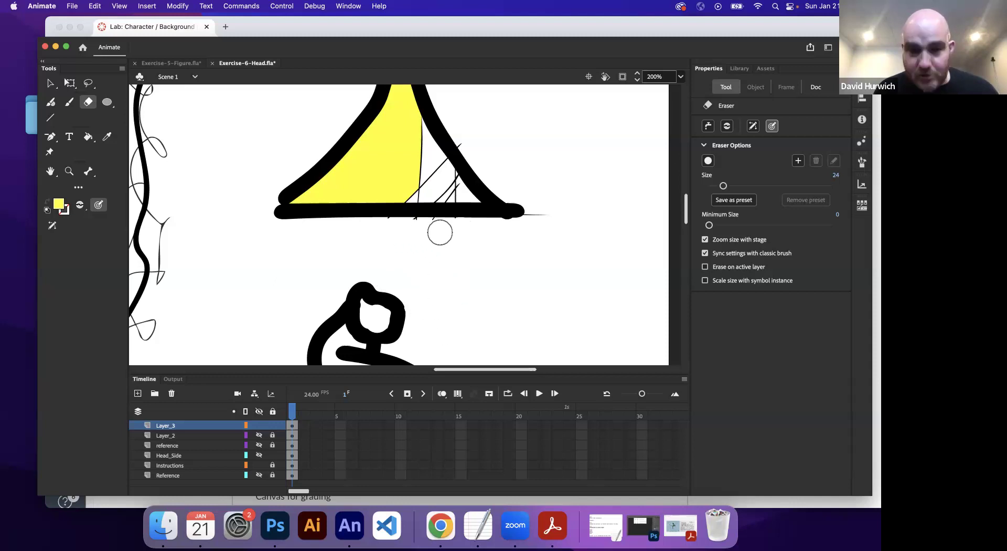
{"action": "key", "text": "super+minus"}
{"action": "key", "text": "super+minus"}
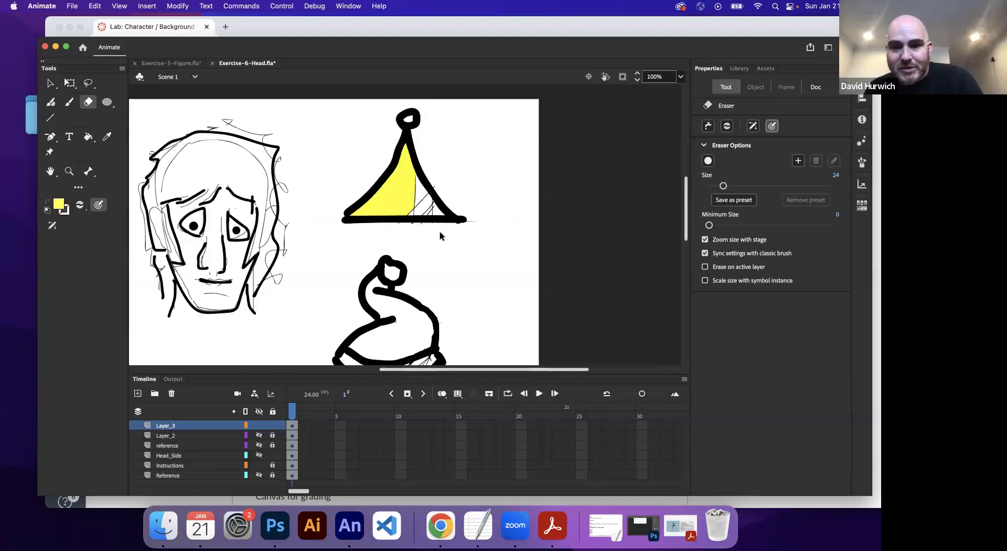
Step: Highlight the Canvas submission instruction about exporting the drawing as a JPG with render options
{"action": "left_click", "coordinate": [441, 528]}
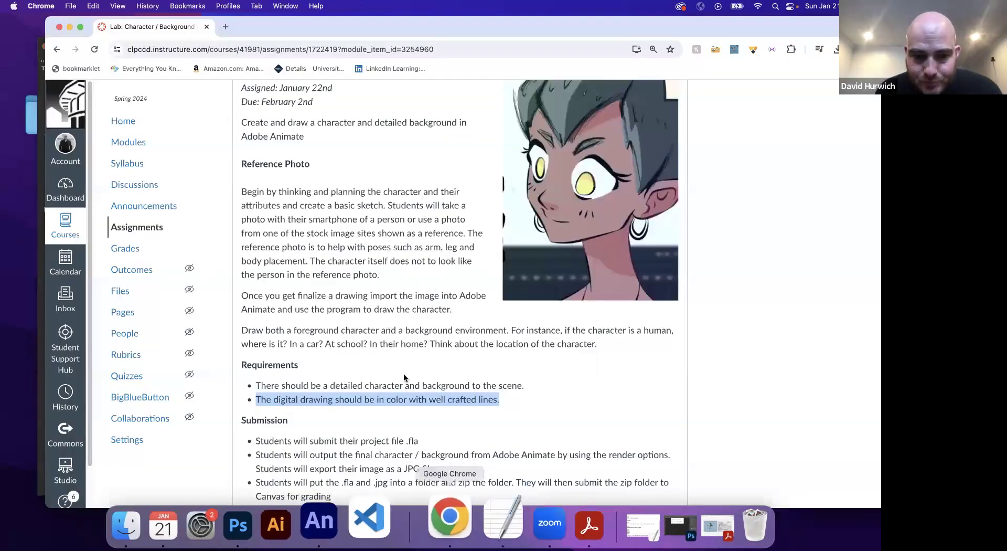
{"action": "scroll", "coordinate": [404, 373], "scroll_direction": "down", "scroll_amount": 5}
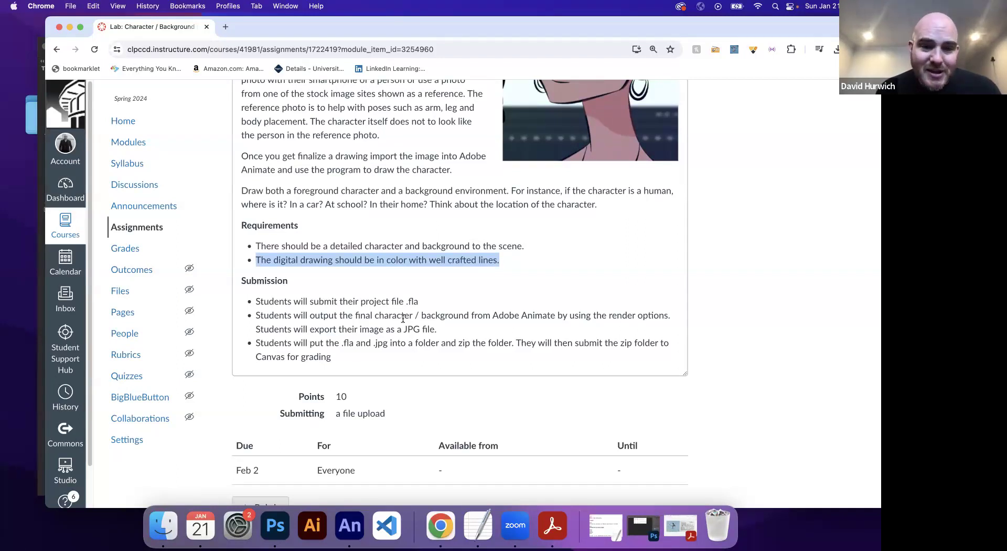
{"action": "mouse_move", "coordinate": [357, 315]}
{"action": "left_mouse_down"}
{"action": "mouse_move", "coordinate": [629, 316]}
{"action": "mouse_move", "coordinate": [550, 342]}
{"action": "mouse_move", "coordinate": [545, 331]}
{"action": "left_mouse_up"}
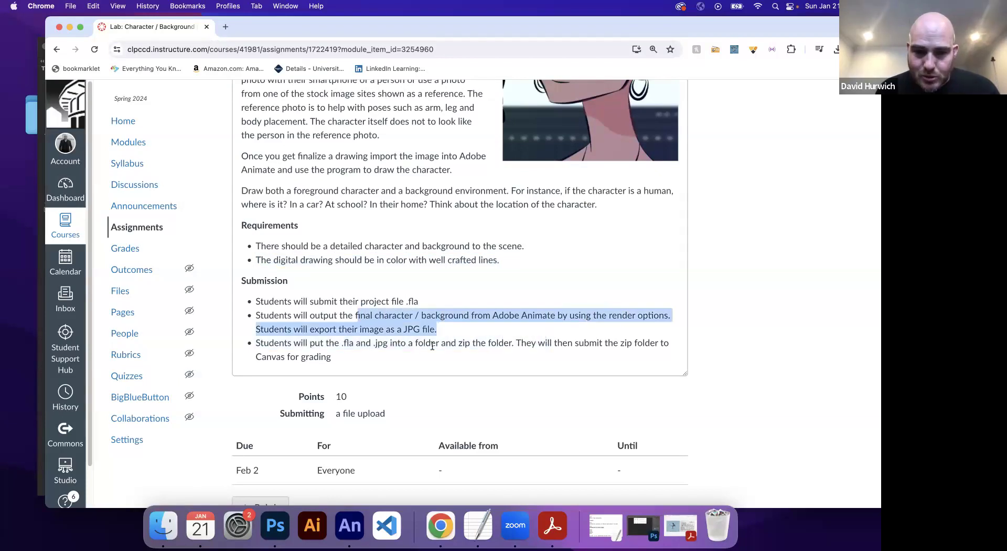
Step: Export the stage via Export Image (Legacy) as a JPEG on the Desktop, named with the student's name
{"action": "left_click", "coordinate": [362, 510]}
{"action": "left_click", "coordinate": [73, 6]}
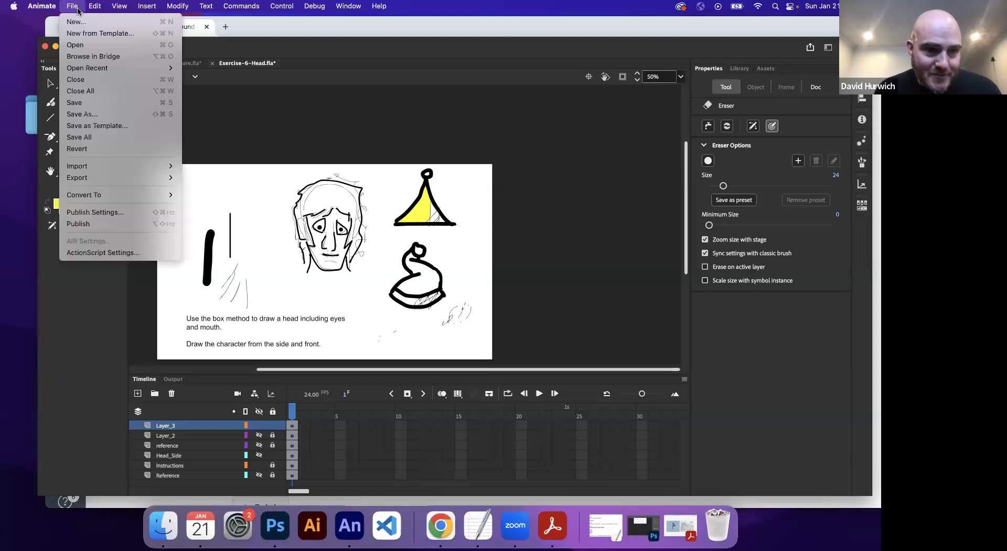
{"action": "mouse_move", "coordinate": [112, 177]}
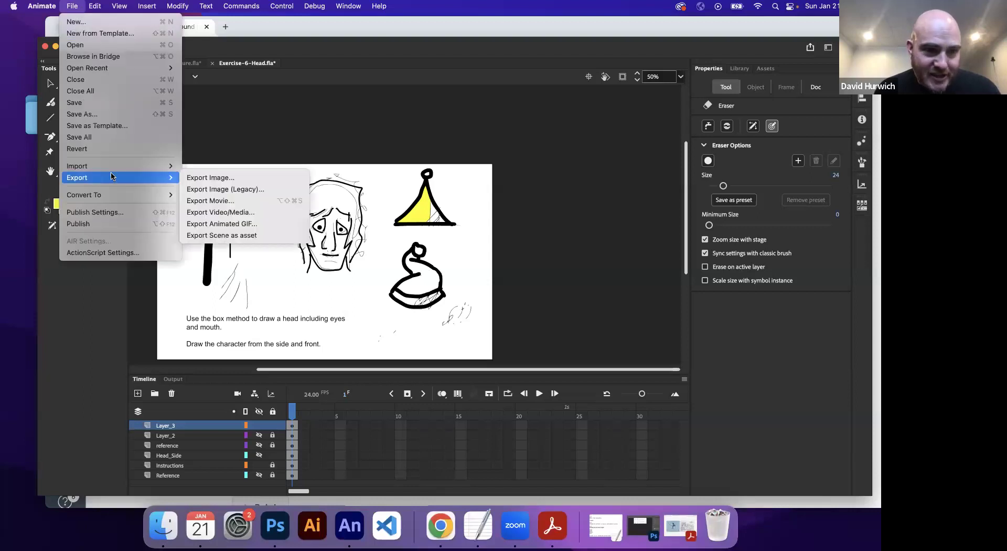
{"action": "left_click", "coordinate": [226, 190]}
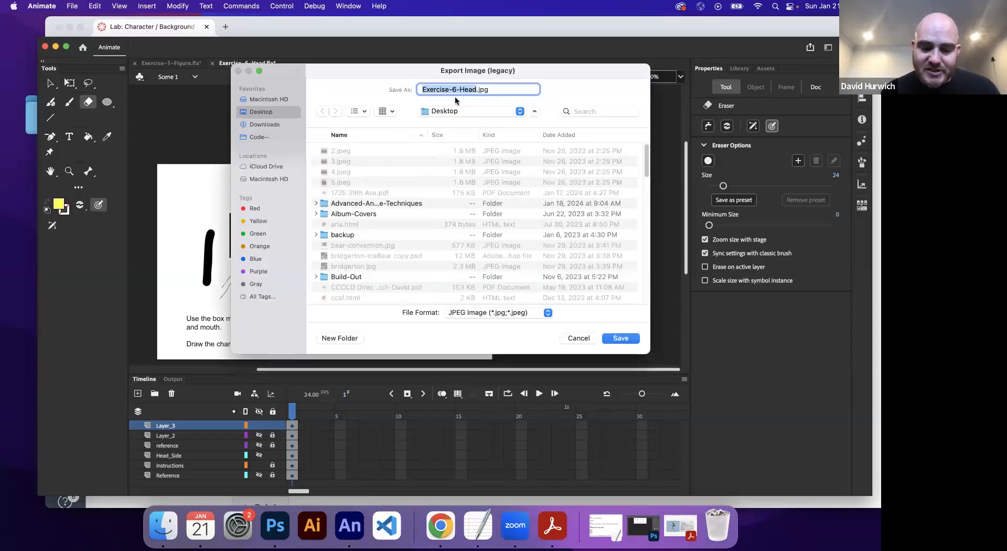
{"action": "type", "text": "Cha"}
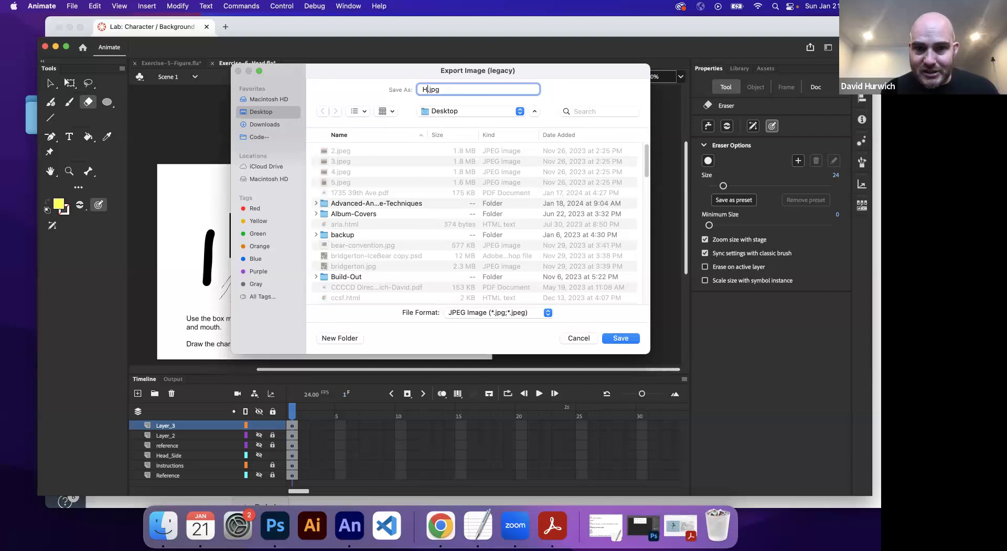
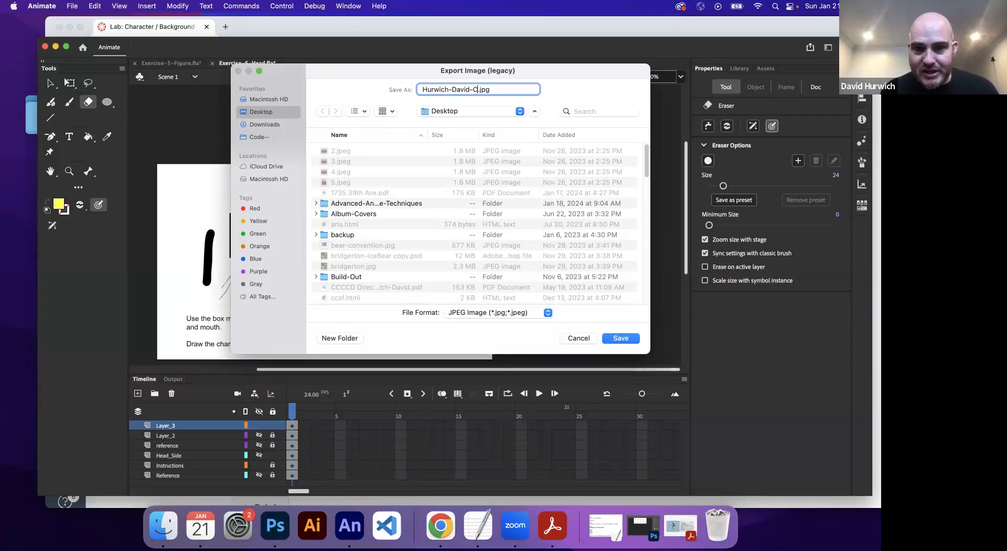
{"action": "type", "text": "haracter-Sketch"}
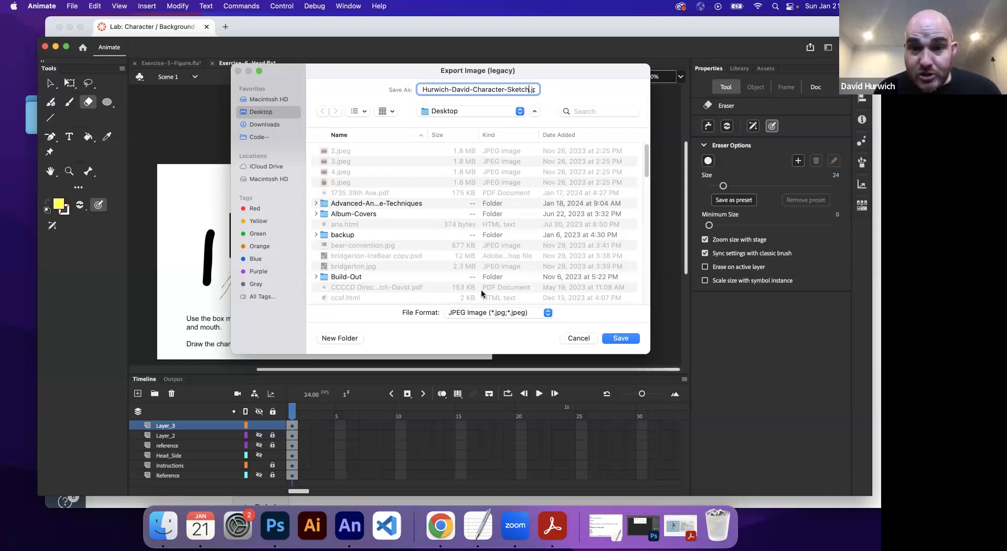
{"action": "left_click", "coordinate": [477, 312]}
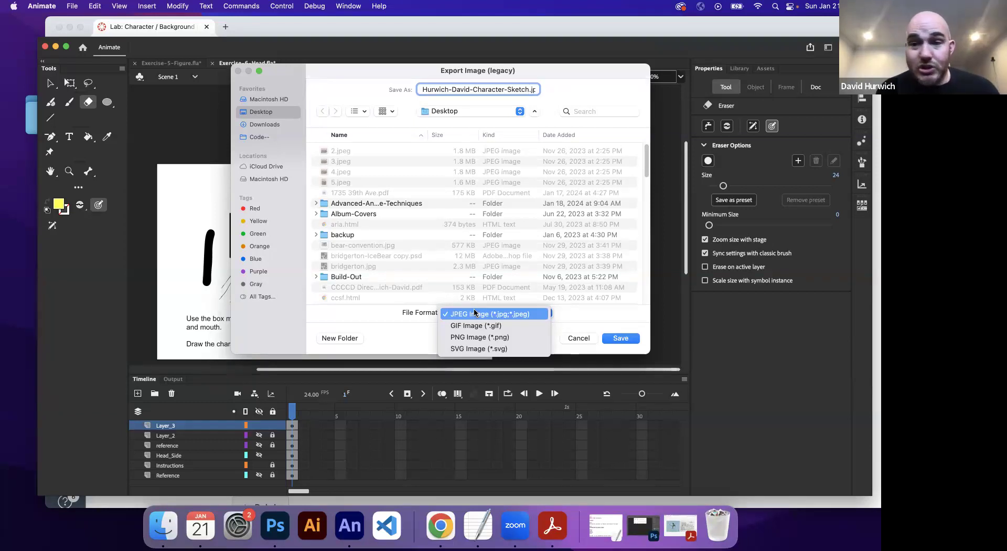
{"action": "left_click", "coordinate": [474, 313]}
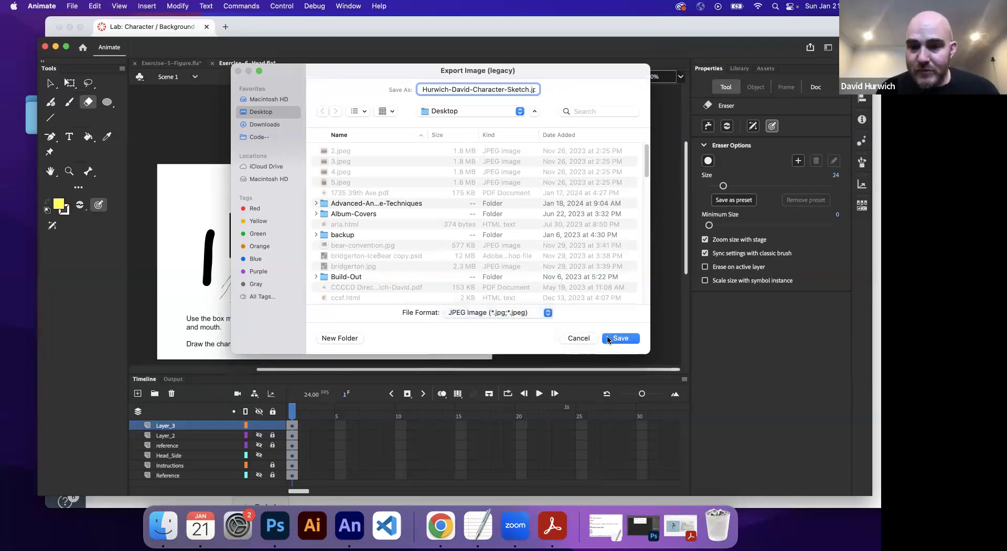
{"action": "left_click", "coordinate": [608, 339]}
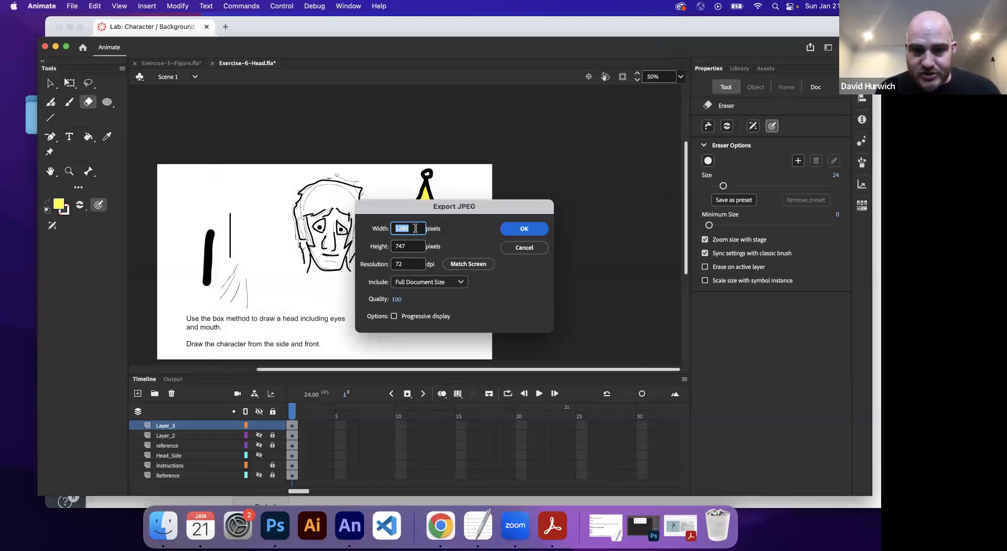
Step: Accept the 1280×747, quality 100 JPEG settings and minimise the Animate and Chrome windows
{"action": "left_click", "coordinate": [397, 300]}
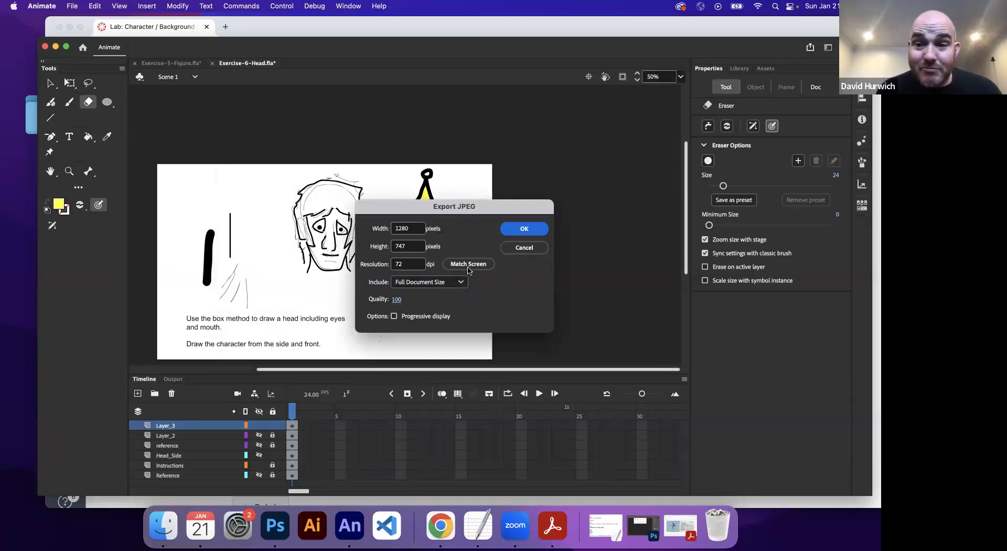
{"action": "left_click", "coordinate": [525, 229]}
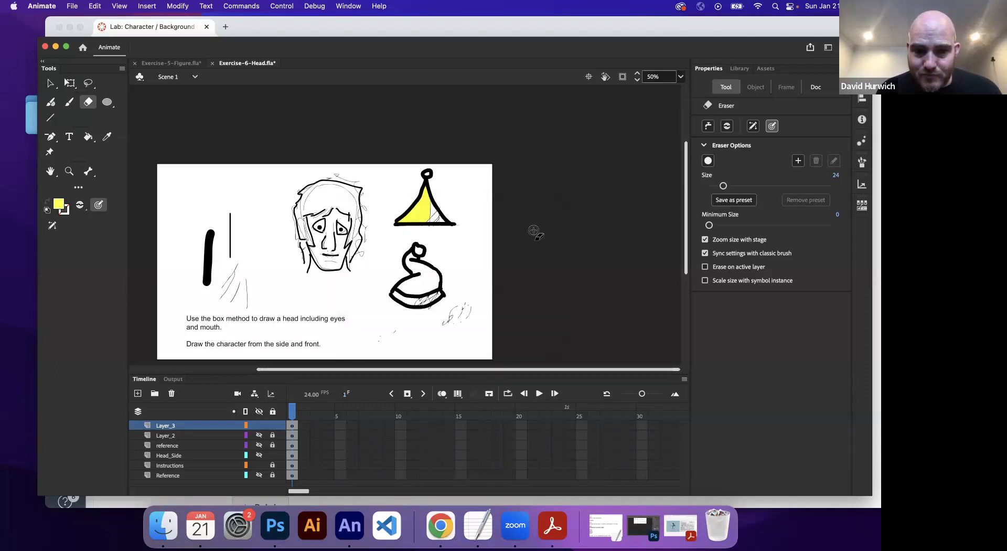
{"action": "left_click", "coordinate": [57, 46]}
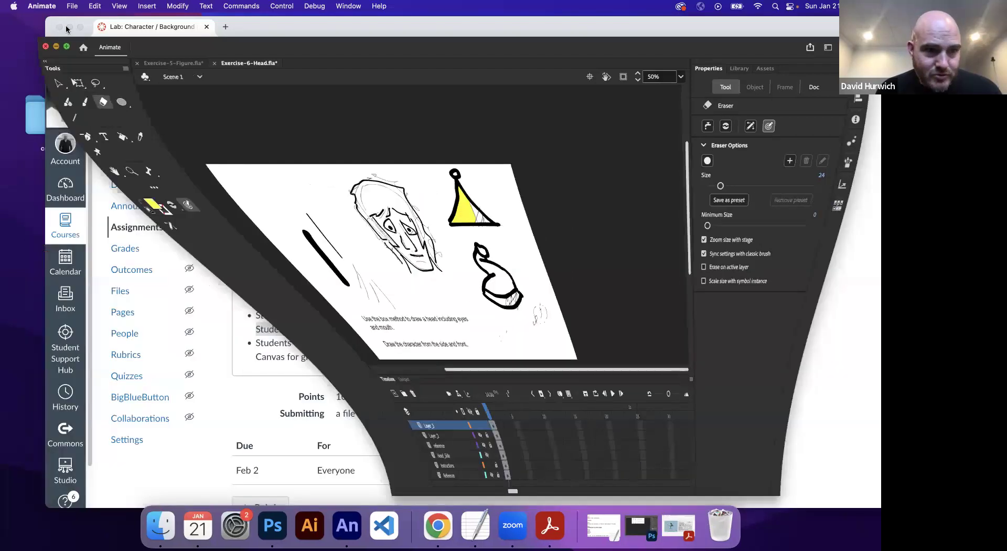
{"action": "left_click", "coordinate": [70, 26]}
Step: Find the exported character sketch JPEG on the Desktop and preview it
{"action": "left_click_drag", "start_coordinate": [616, 158], "coordinate": [213, 119]}
{"action": "left_click", "coordinate": [168, 152]}
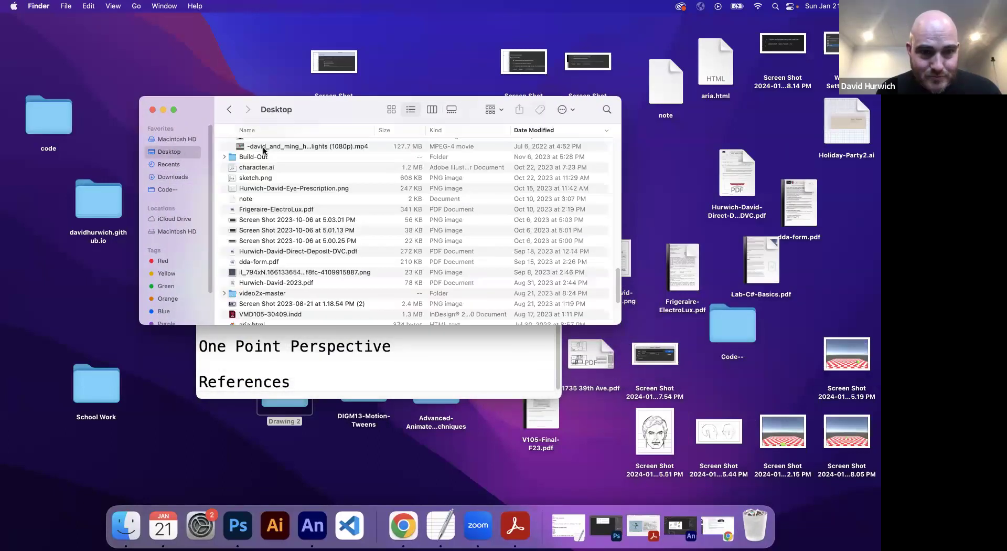
{"action": "scroll", "coordinate": [274, 149], "scroll_direction": "up", "scroll_amount": 10}
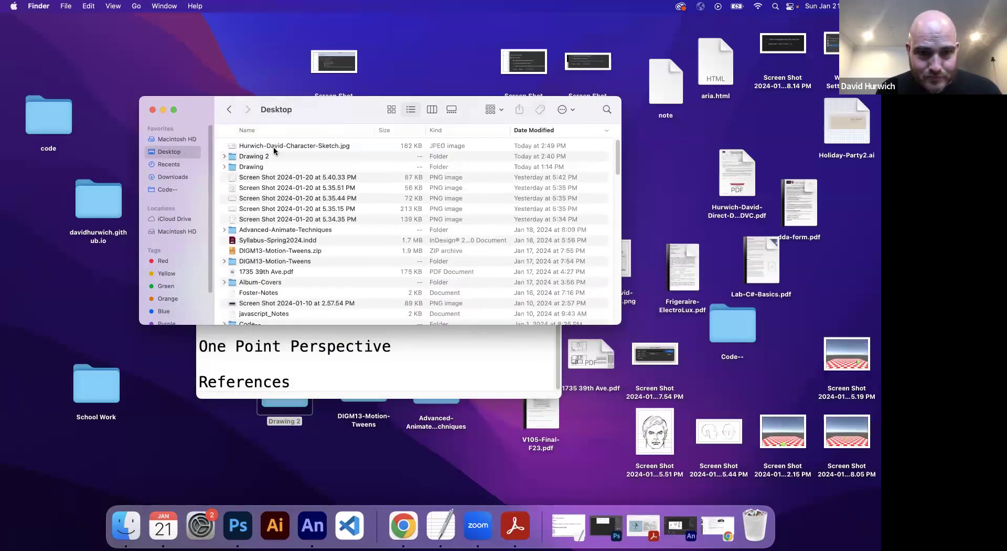
{"action": "mouse_move", "coordinate": [273, 146]}
{"action": "left_mouse_down"}
{"action": "mouse_move", "coordinate": [263, 96]}
{"action": "mouse_move", "coordinate": [272, 144]}
{"action": "left_mouse_up"}
{"action": "left_click", "coordinate": [272, 146]}
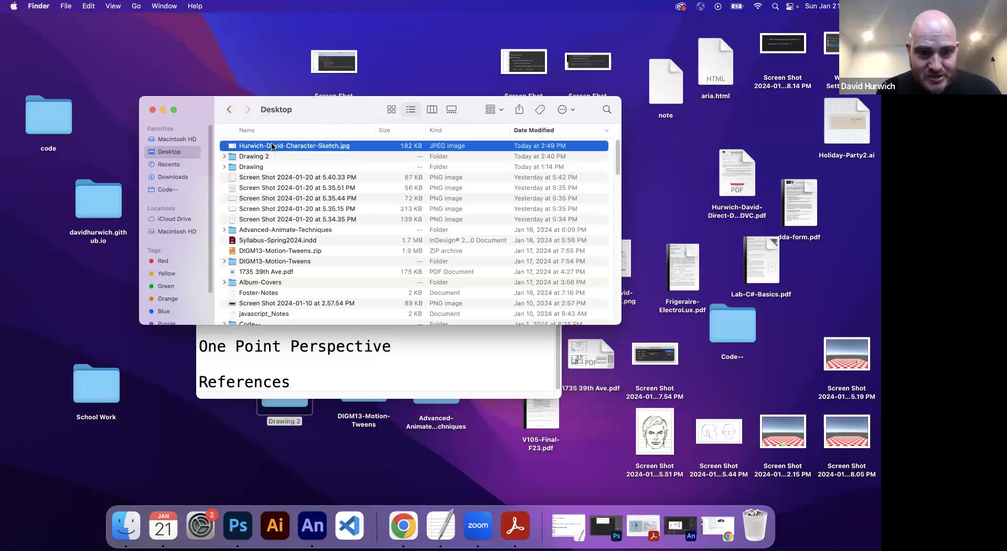
{"action": "key", "text": "space"}
{"action": "key", "text": "space"}
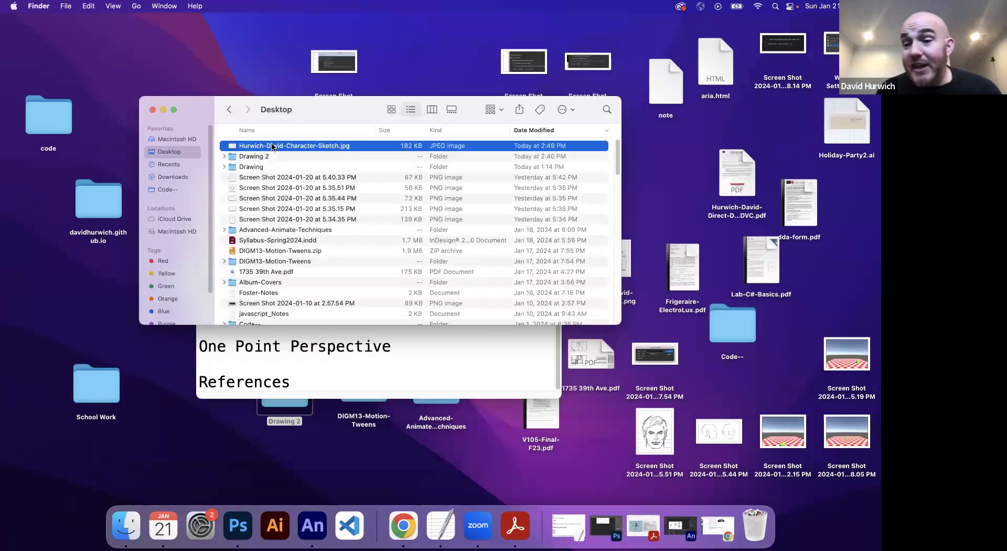
{"action": "left_click", "coordinate": [153, 109]}
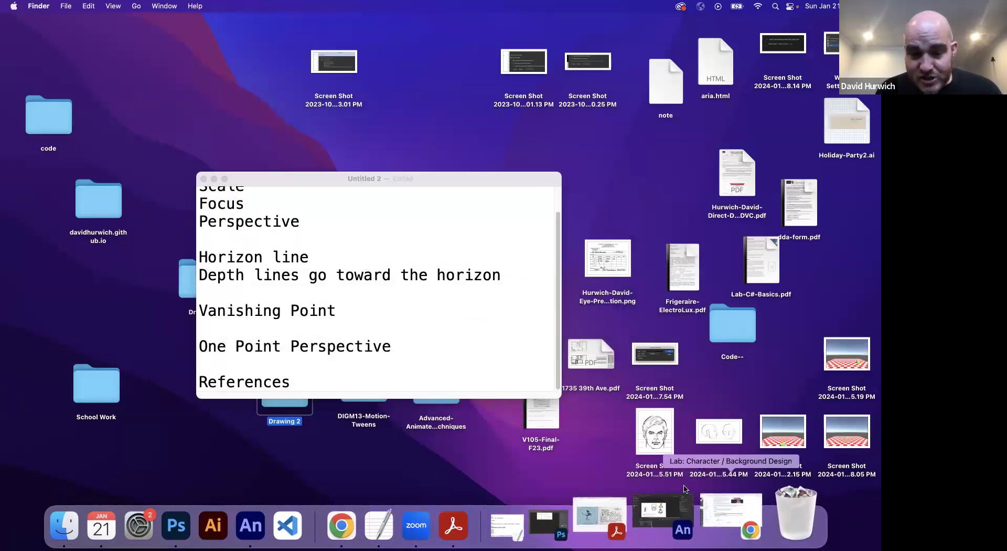
Step: Create a new Desktop folder named with the student's name plus '-Character'
{"action": "left_click_drag", "start_coordinate": [362, 179], "coordinate": [666, 283]}
{"action": "right_click", "coordinate": [309, 197]}
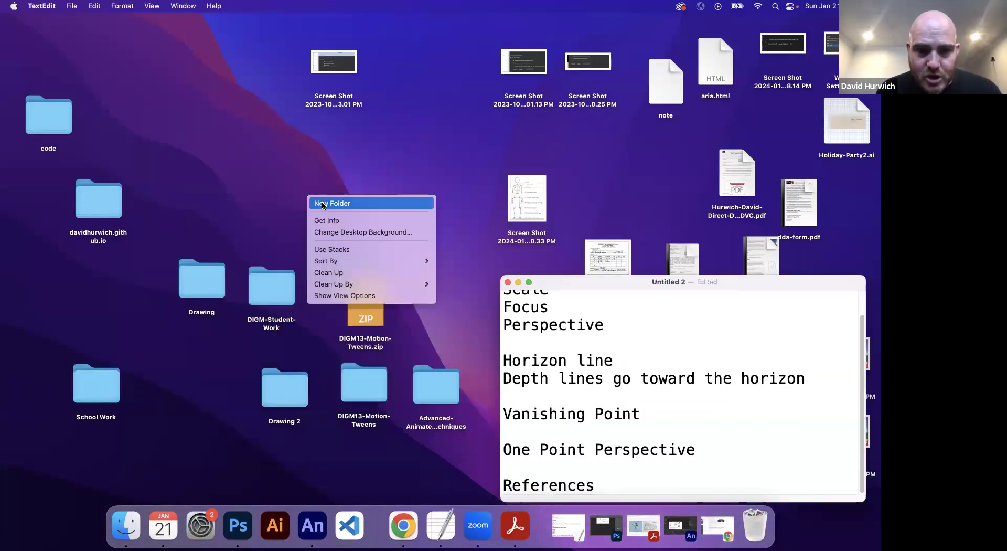
{"action": "left_click", "coordinate": [323, 204]}
{"action": "left_click", "coordinate": [322, 205]}
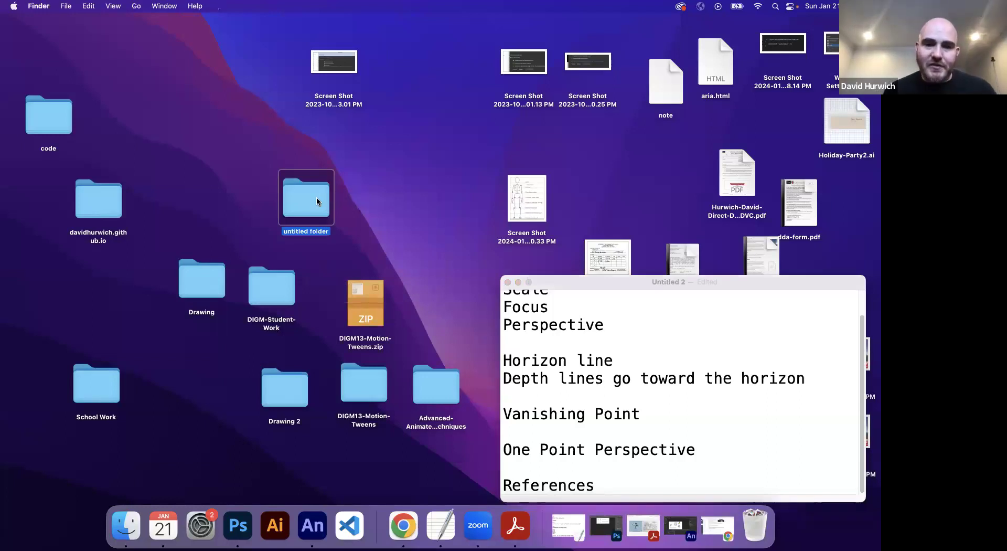
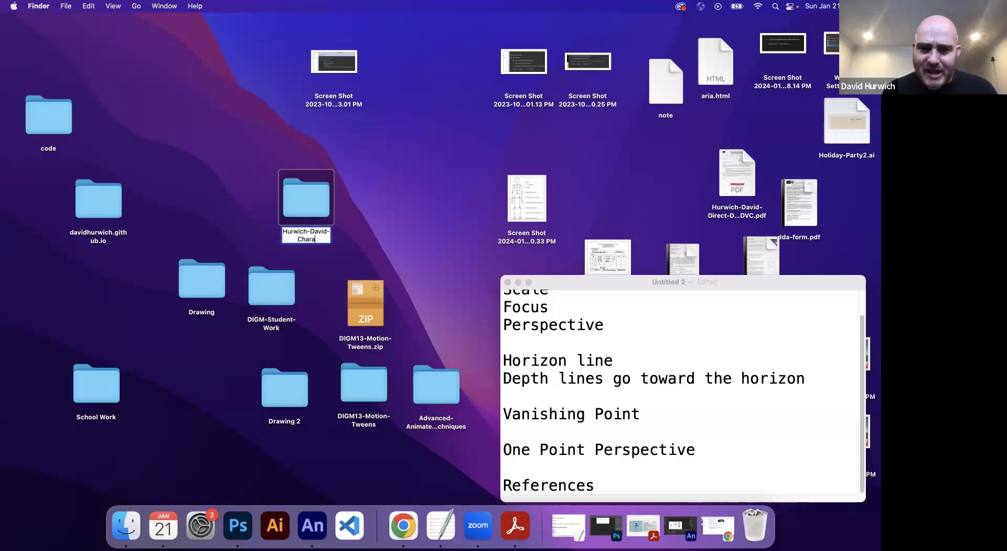
{"action": "key", "text": "Return"}
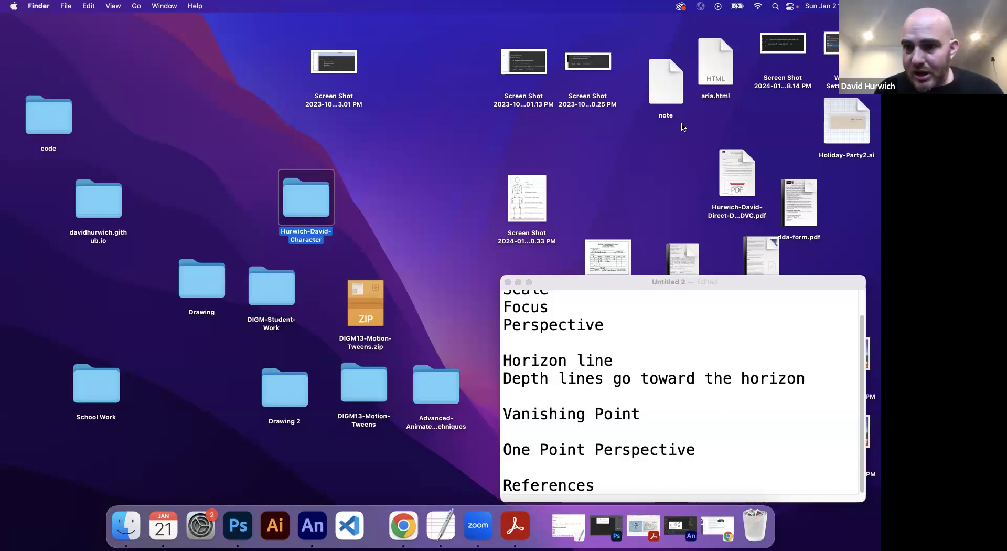
{"action": "double_click", "coordinate": [61, 129]}
{"action": "left_click_drag", "start_coordinate": [294, 99], "coordinate": [426, 219]}
{"action": "scroll", "coordinate": [609, 315], "scroll_direction": "up", "scroll_amount": 2}
Step: Move the character sketch JPEG into the Character folder, viewing Desktop as a date-sorted list
{"action": "left_click", "coordinate": [507, 220]}
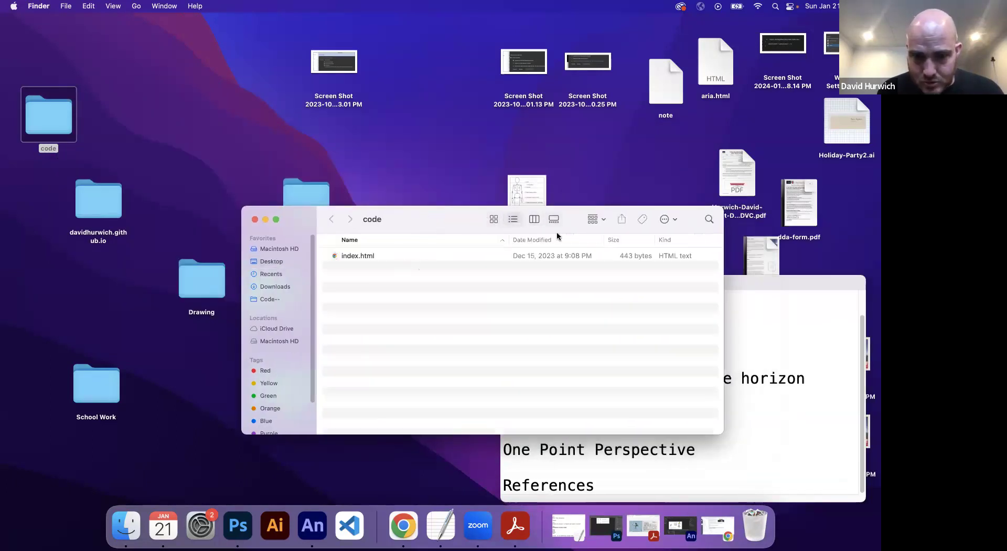
{"action": "left_click", "coordinate": [575, 241]}
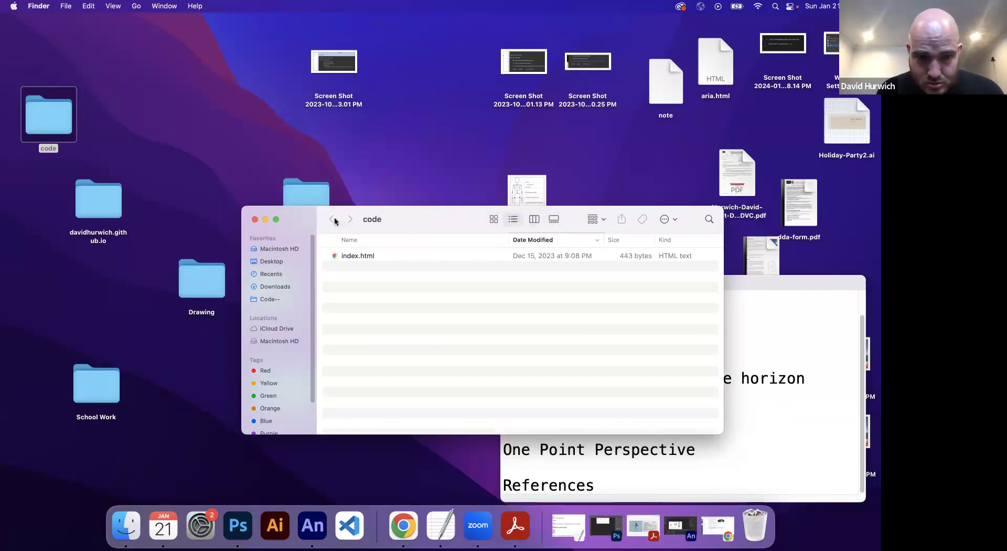
{"action": "left_click", "coordinate": [279, 261]}
{"action": "left_click_drag", "start_coordinate": [377, 266], "coordinate": [511, 261]}
Step: Copy Exercise-6-Head.fla from Drawing 2 into the Character folder and close both Finder windows
{"action": "double_click", "coordinate": [309, 210]}
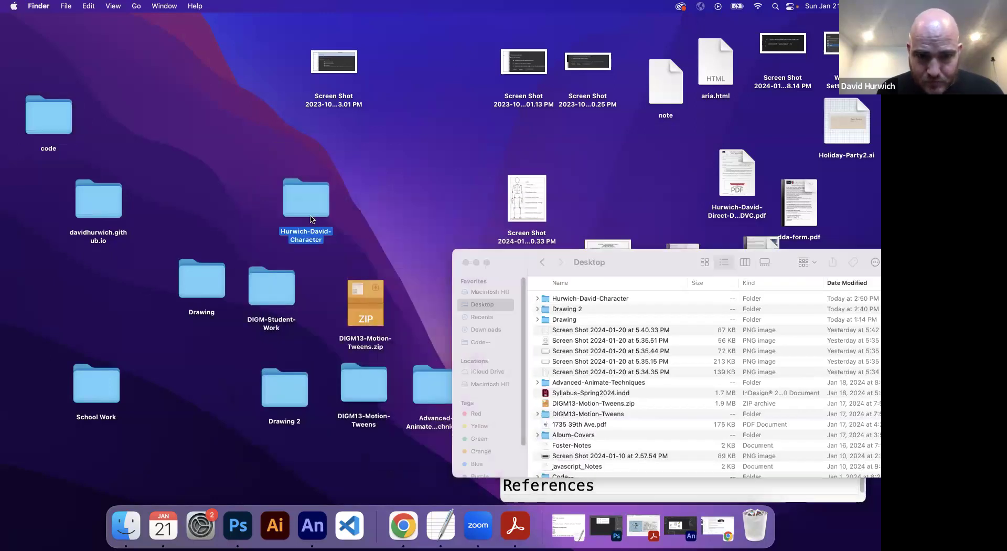
{"action": "left_click", "coordinate": [537, 308]}
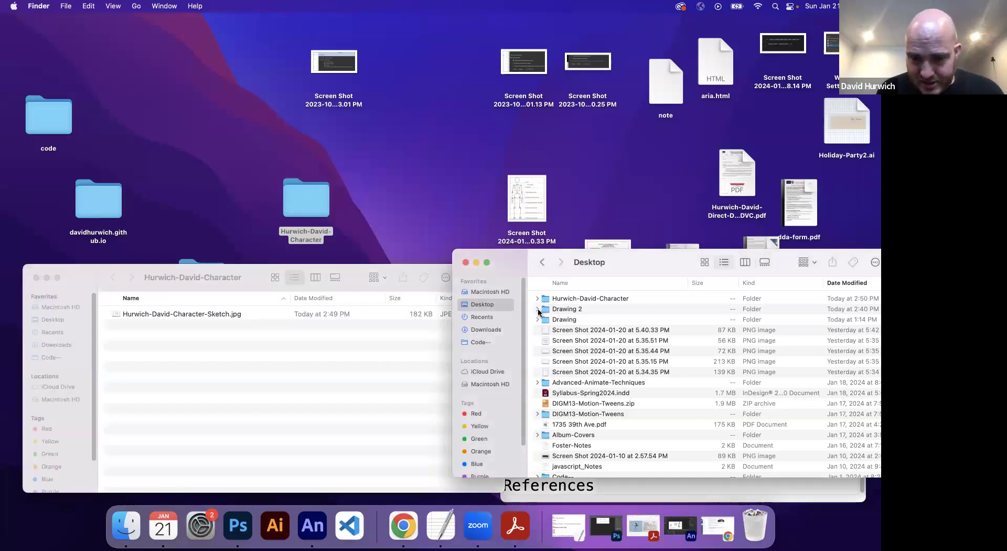
{"action": "left_click", "coordinate": [537, 309]}
{"action": "left_click_drag", "start_coordinate": [586, 361], "coordinate": [204, 355]}
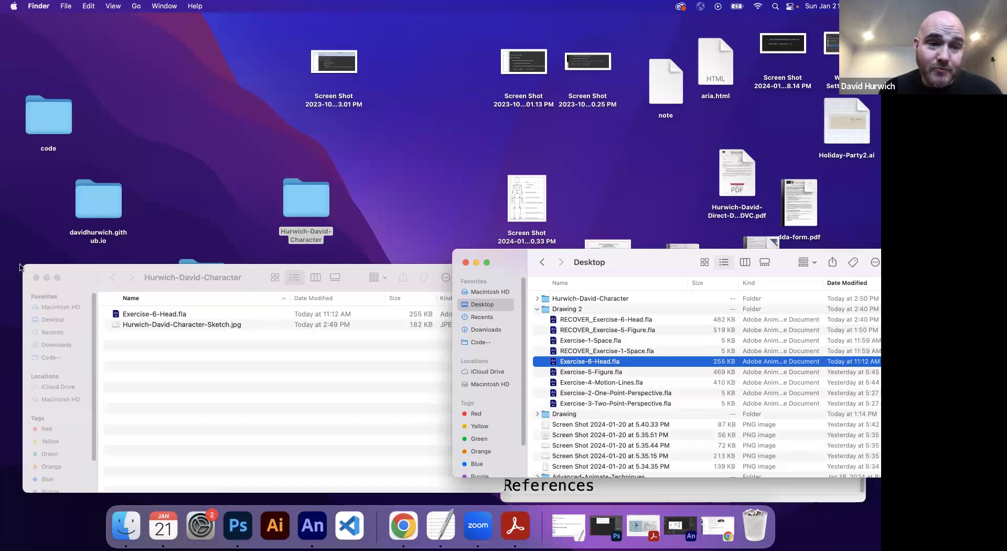
{"action": "left_click", "coordinate": [38, 281]}
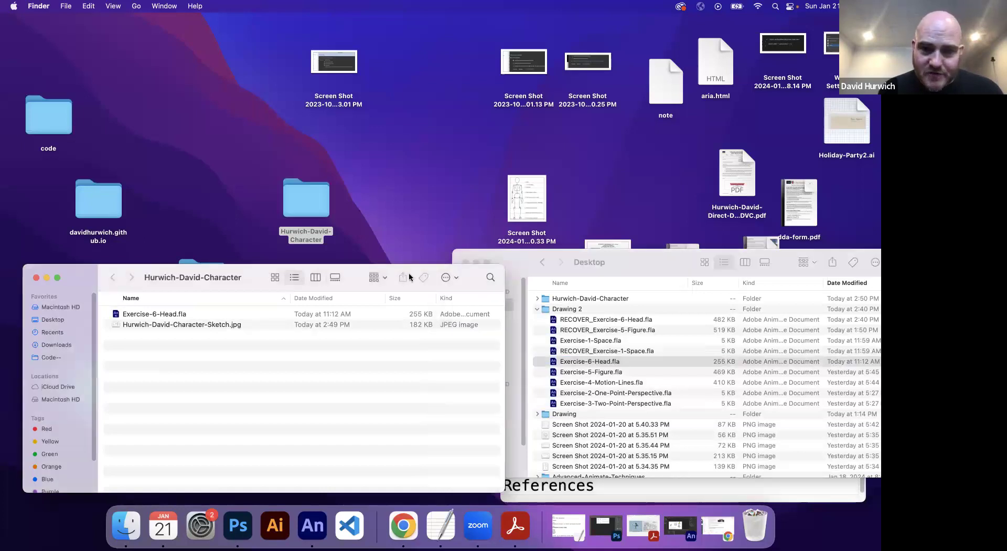
{"action": "left_click", "coordinate": [37, 277]}
{"action": "left_click", "coordinate": [466, 262]}
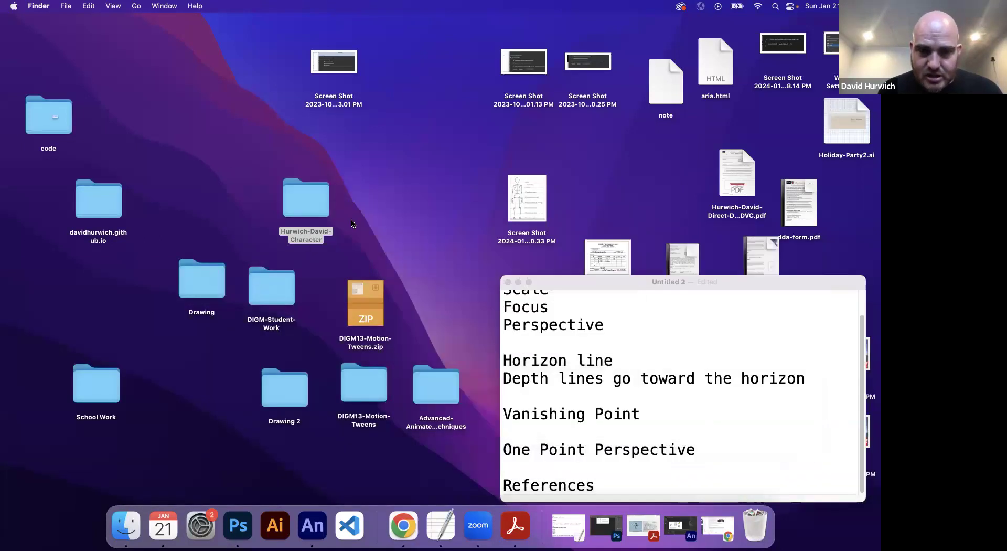
Step: Compress the Character folder to a zip, then trash that zip and empty the Trash
{"action": "left_click_drag", "start_coordinate": [305, 202], "coordinate": [225, 190]}
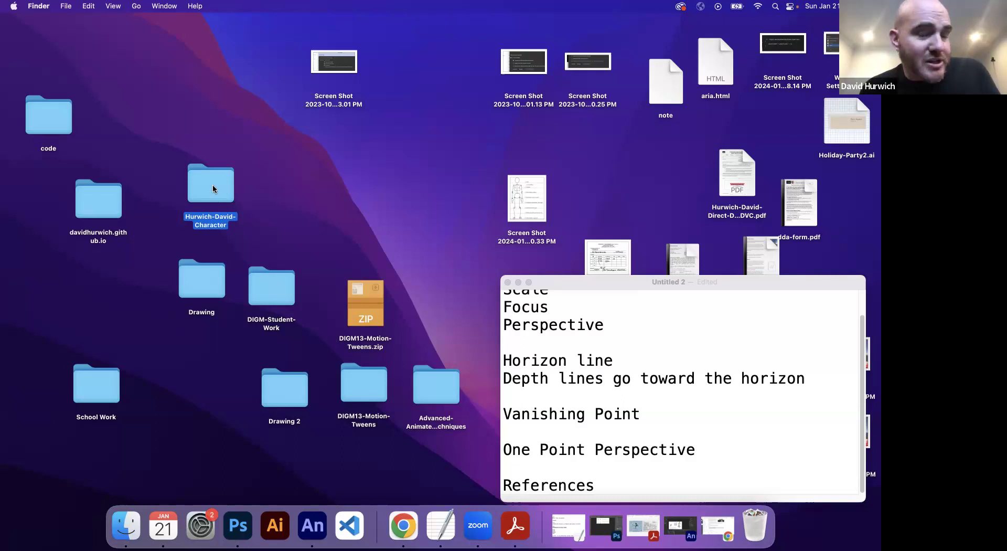
{"action": "right_click", "coordinate": [212, 184]}
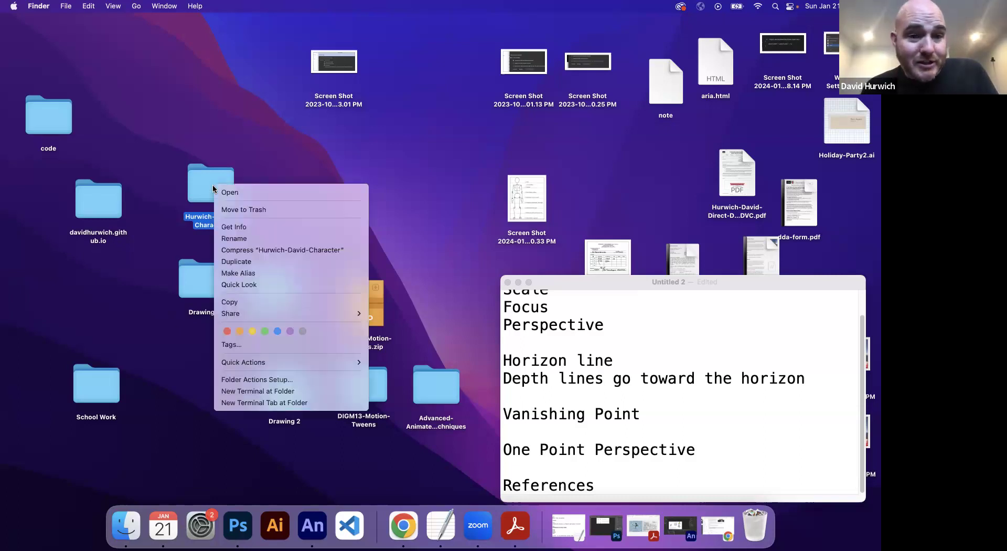
{"action": "left_click", "coordinate": [239, 250]}
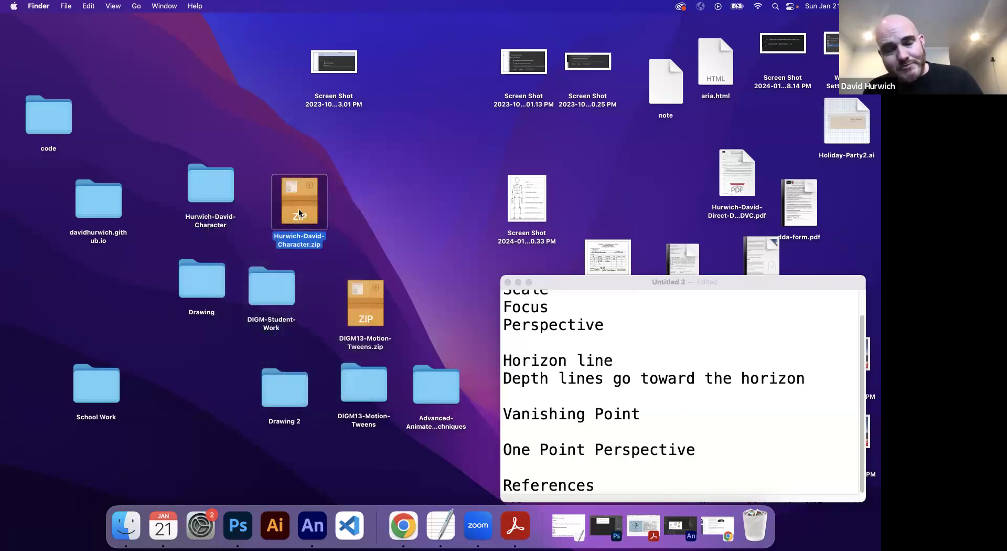
{"action": "left_click_drag", "start_coordinate": [322, 225], "coordinate": [756, 517]}
{"action": "right_click", "coordinate": [756, 516]}
{"action": "left_click", "coordinate": [763, 454]}
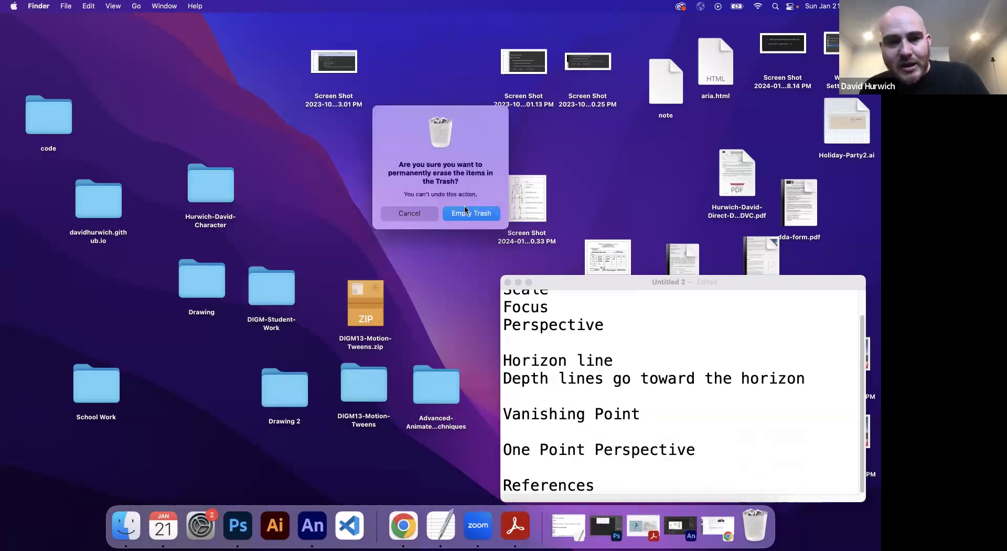
{"action": "left_click", "coordinate": [466, 215]}
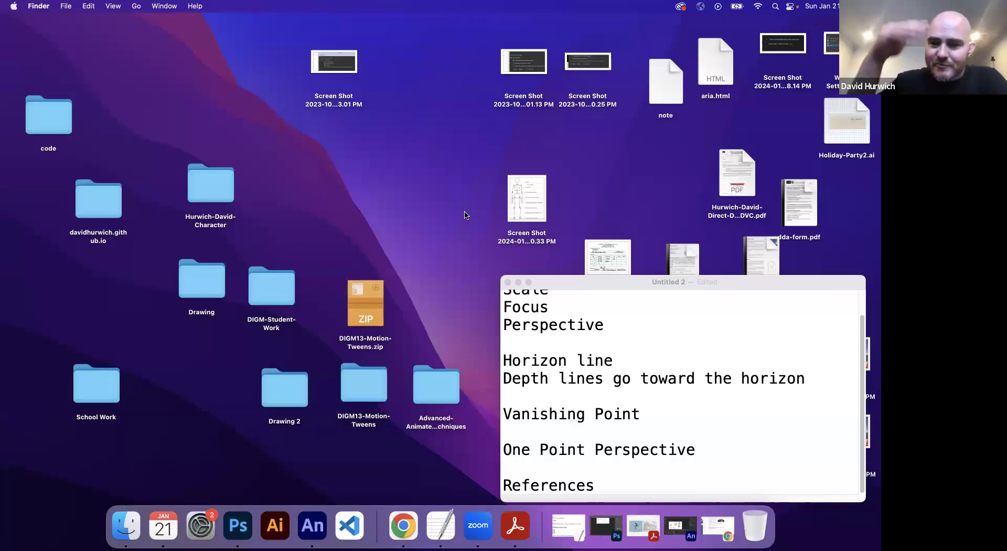
Step: Compress the Character folder into a zip a second time
{"action": "left_click", "coordinate": [216, 197]}
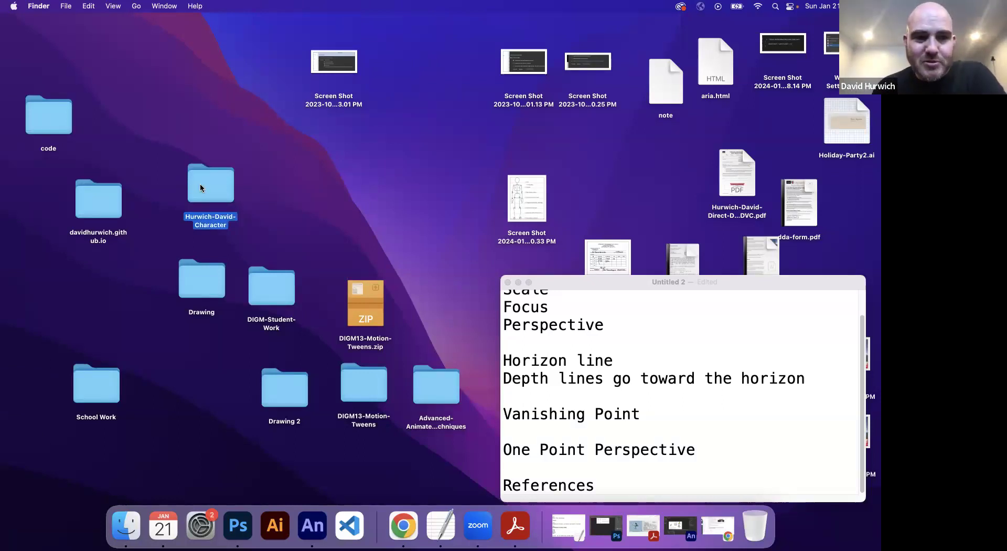
{"action": "right_click", "coordinate": [201, 184]}
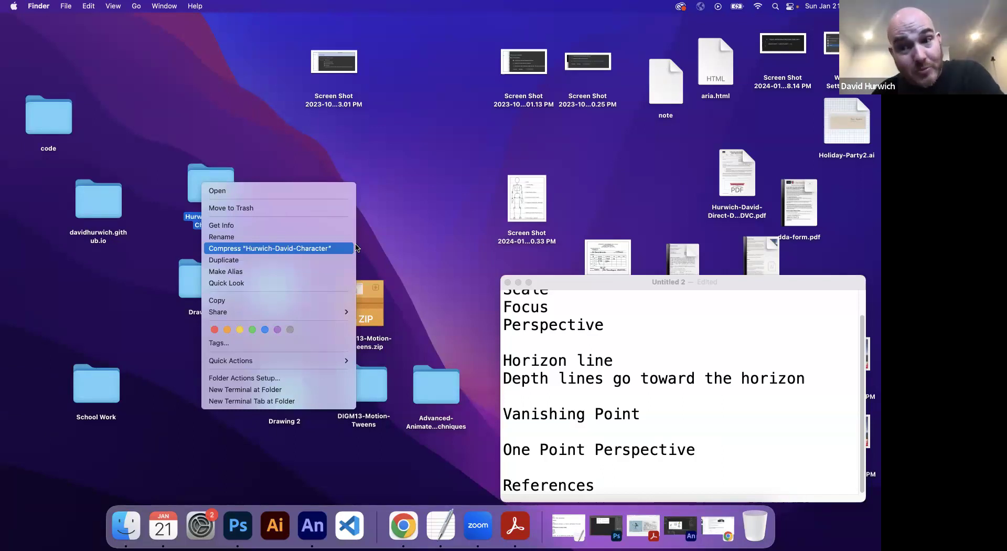
{"action": "left_click", "coordinate": [349, 249]}
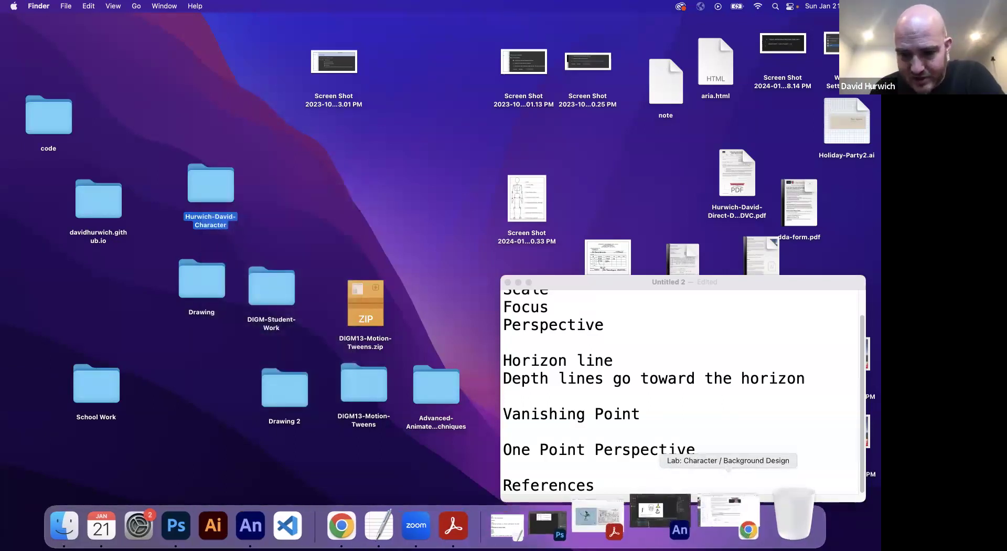
Step: Preview the Lab: Character / Background Design assignment in Student View, leave it, and review the Submission section
{"action": "left_click", "coordinate": [711, 533]}
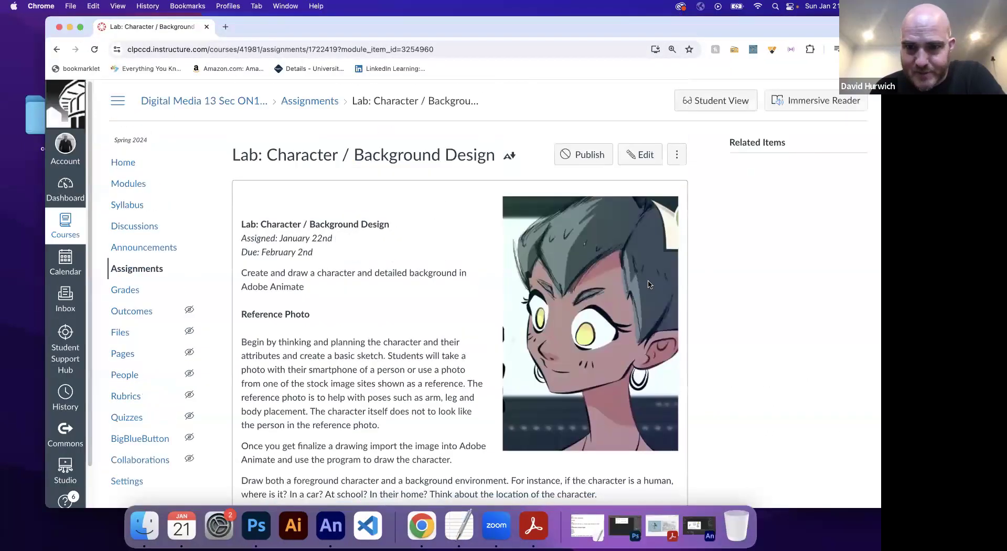
{"action": "left_click", "coordinate": [715, 108]}
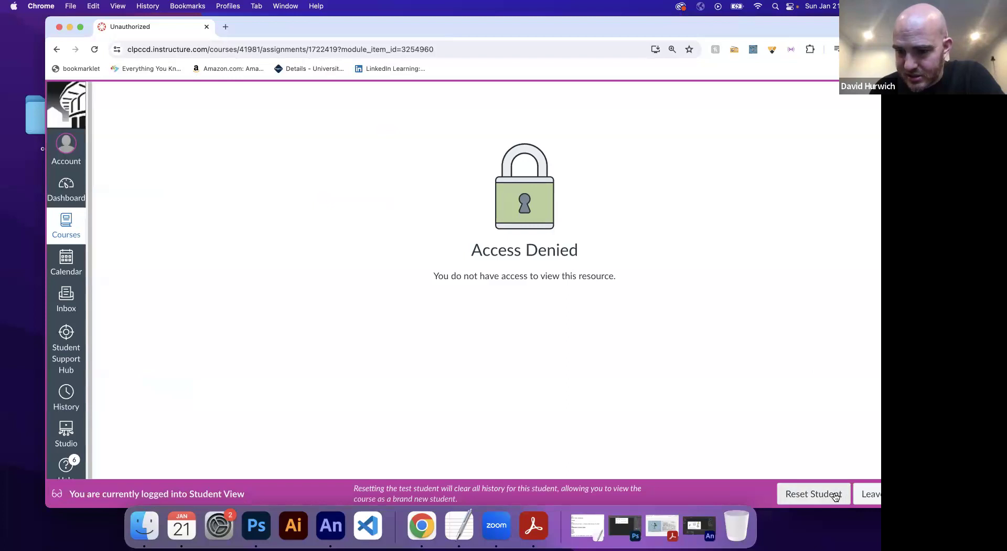
{"action": "left_click", "coordinate": [868, 495]}
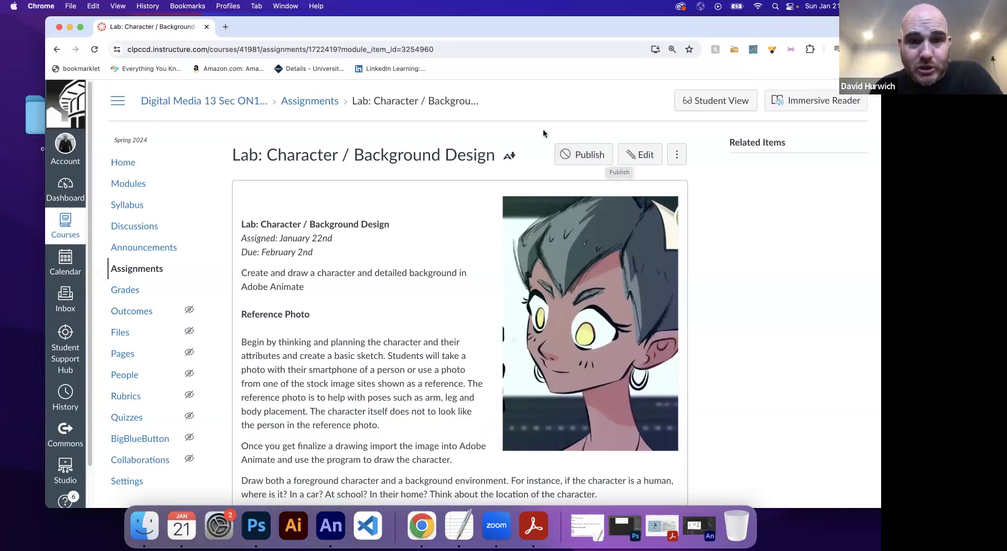
{"action": "scroll", "coordinate": [445, 289], "scroll_direction": "down", "scroll_amount": 8}
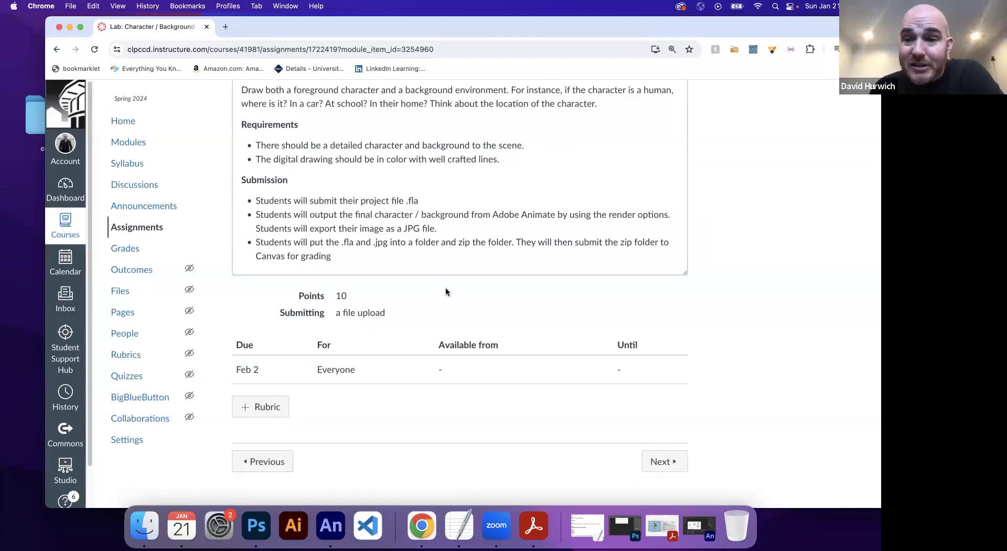
{"action": "scroll", "coordinate": [445, 288], "scroll_direction": "up", "scroll_amount": 8}
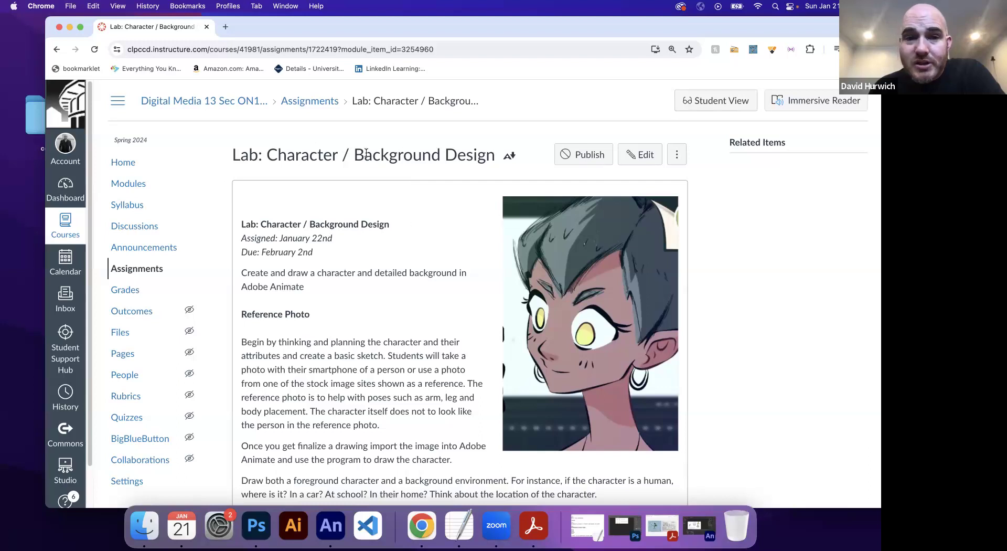
{"action": "left_click_drag", "start_coordinate": [317, 156], "coordinate": [493, 152]}
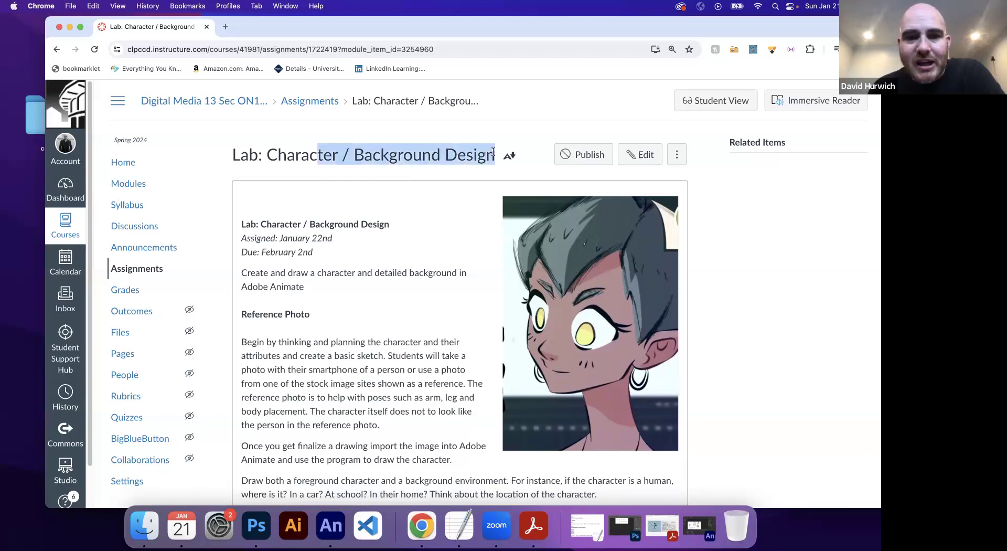